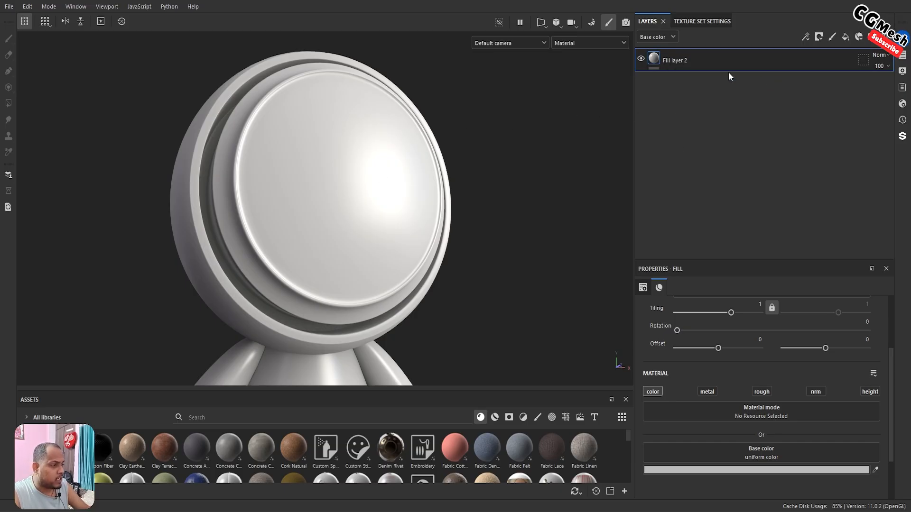
Set the base color of Fill layer 2 to the dark brownish grey 615656
click(759, 469)
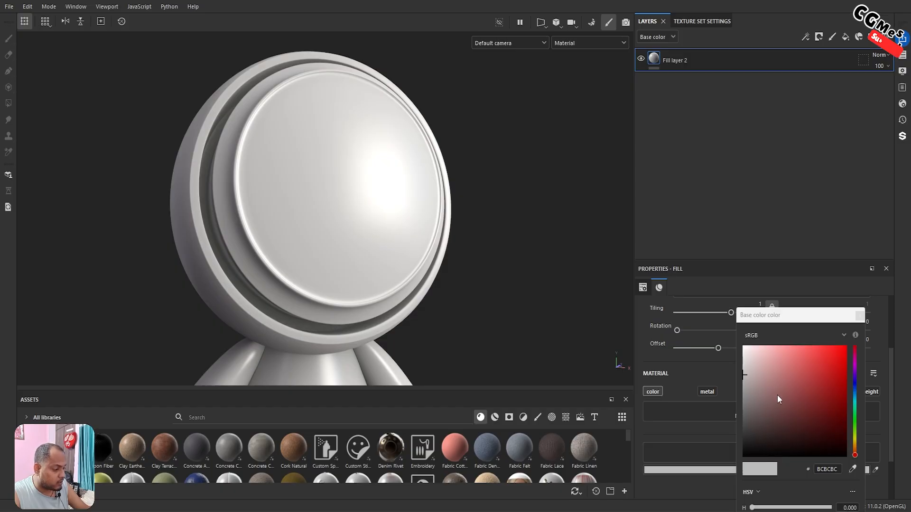
drag(778, 394, 755, 413)
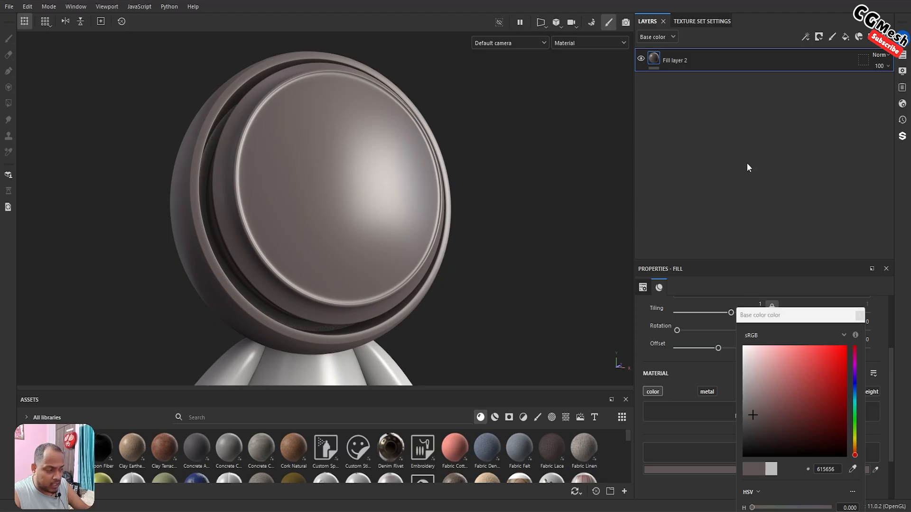
Add a new fill layer above Fill layer 2 and give it a black mask
click(844, 39)
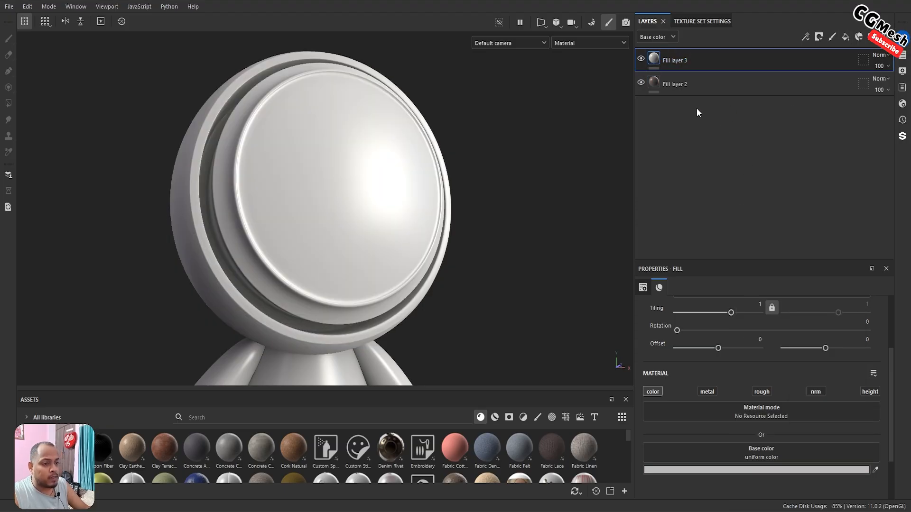
right_click(655, 57)
click(686, 77)
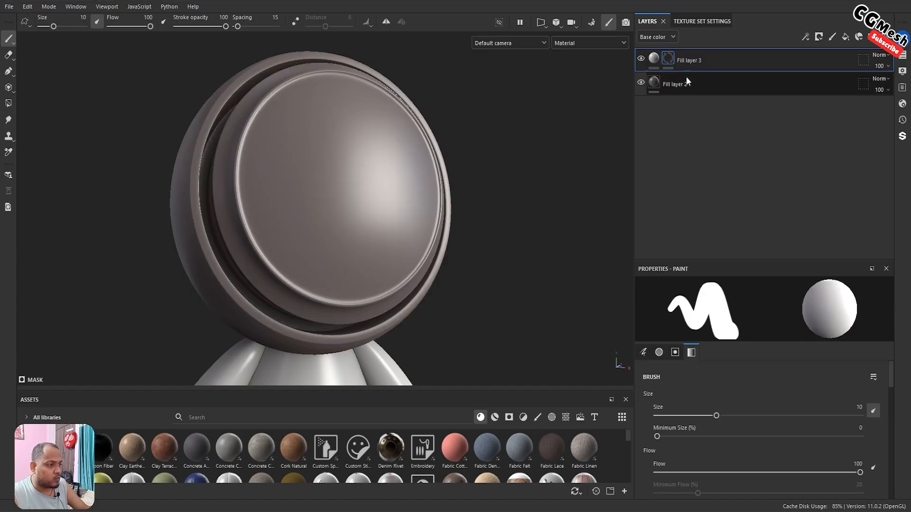
Load the Circle Plus alpha from the assets as the stencil for painting Fill layer 3's mask
drag(763, 260, 762, 151)
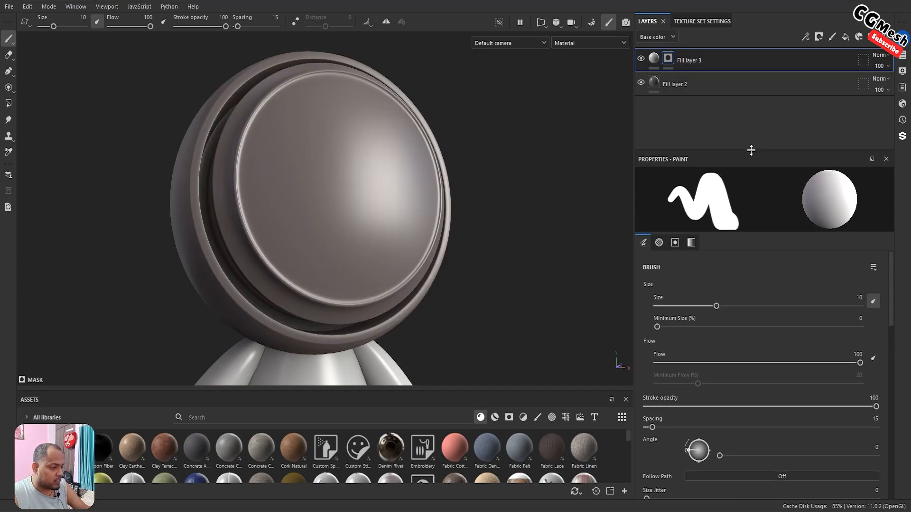
scroll(761, 377, down, 5)
scroll(762, 378, down, 2)
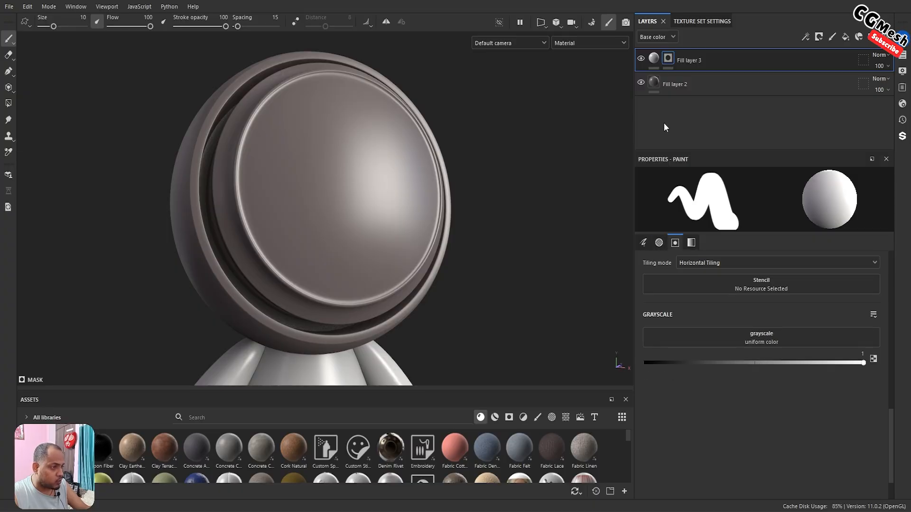
click(565, 417)
drag(492, 390, 491, 276)
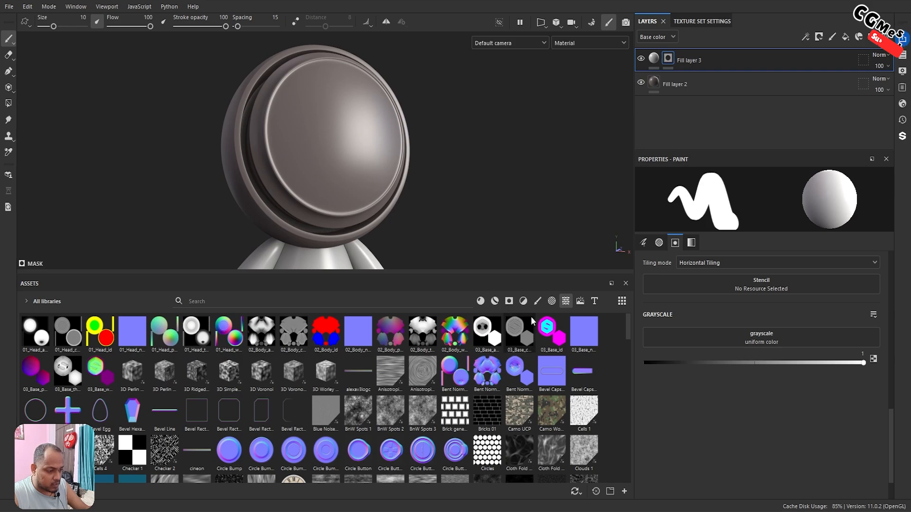
click(551, 301)
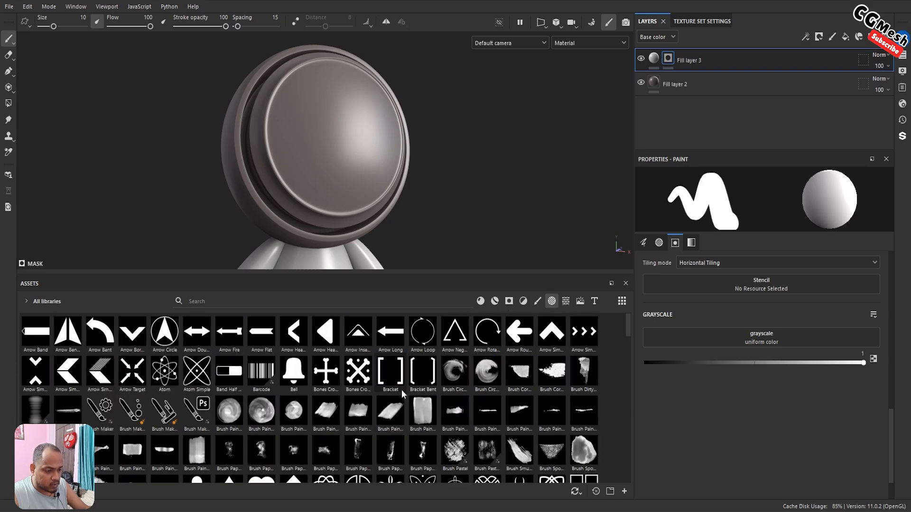
scroll(263, 395, down, 10)
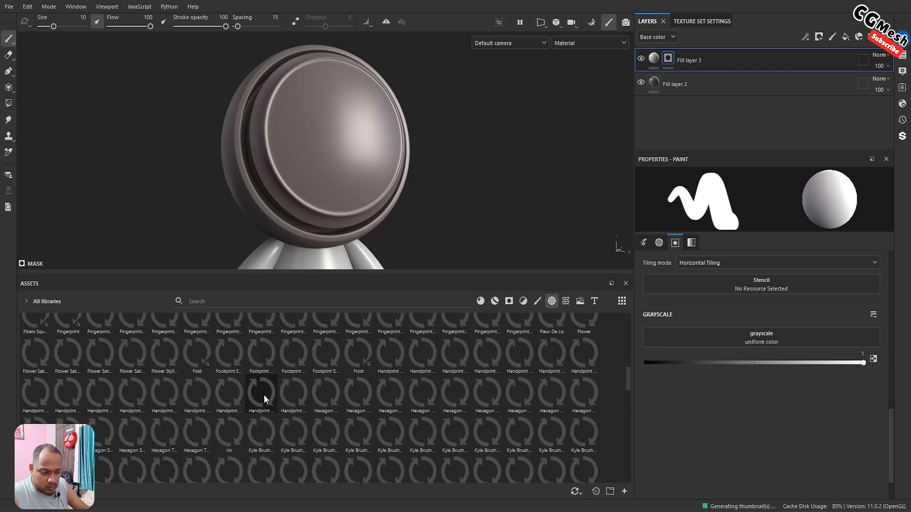
scroll(263, 395, up, 6)
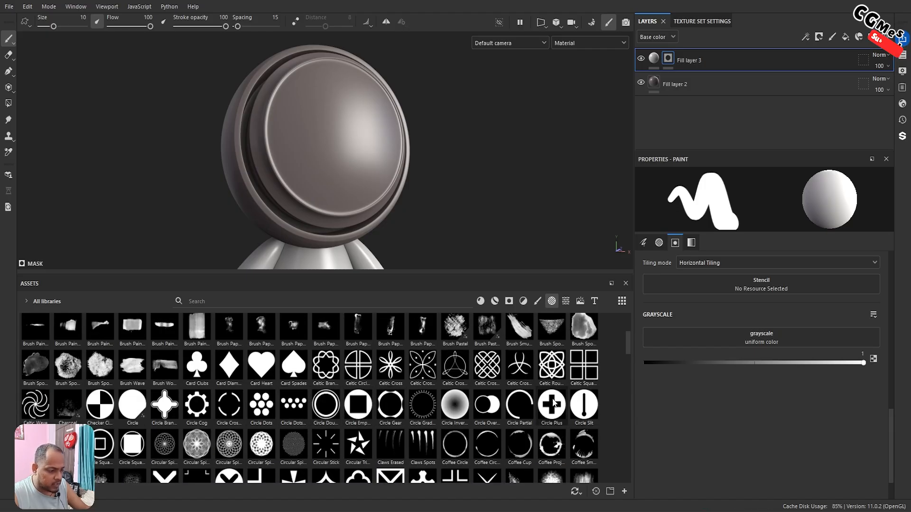
mouse_move(550, 413)
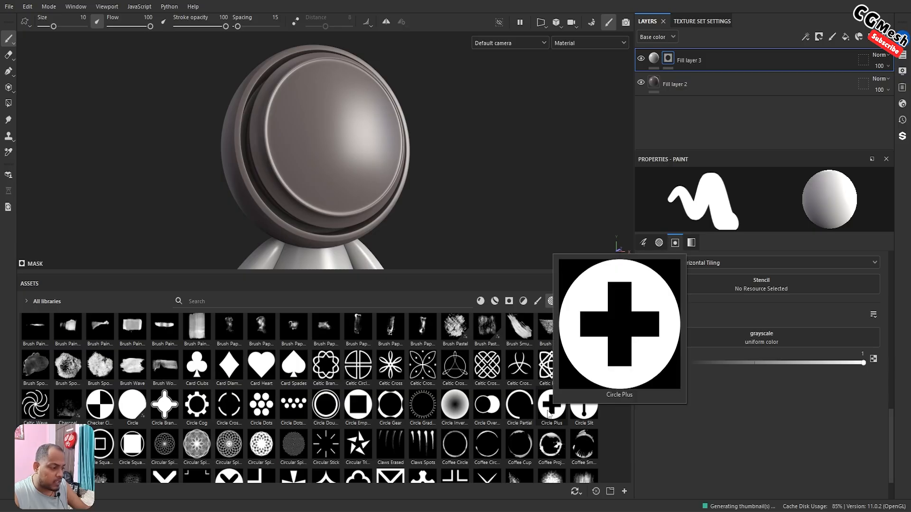
drag(550, 412, 744, 284)
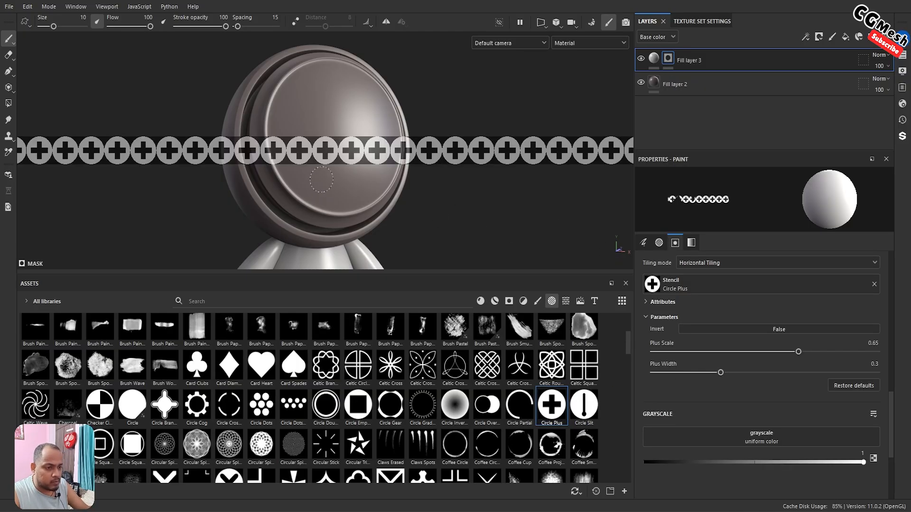
Face the model's round front disc and set the stencil's tiling mode to No Tiling
mouse_move(362, 154)
alt+mouse_down()
mouse_move(338, 177)
mouse_move(339, 167)
alt+mouse_up()
alt+right_drag(339, 167, 365, 185)
alt+middle_drag(366, 185, 371, 227)
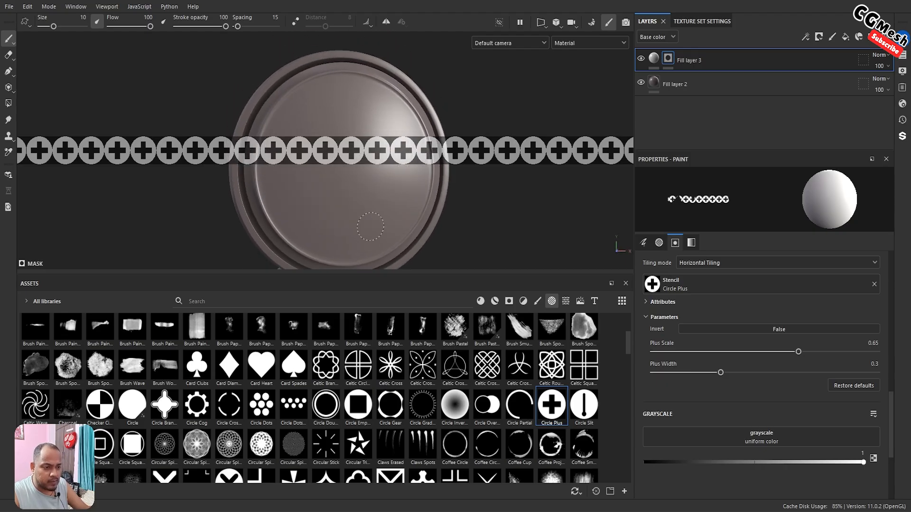
click(853, 267)
click(693, 276)
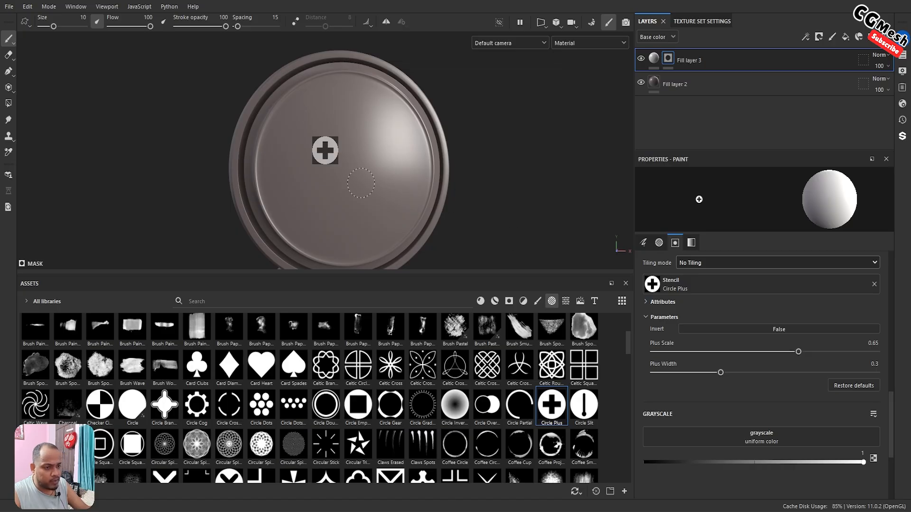
Enlarge the Circle Plus stencil to about half the disc's width and center it on the front disc
key(s)
right_drag(357, 201, 396, 243)
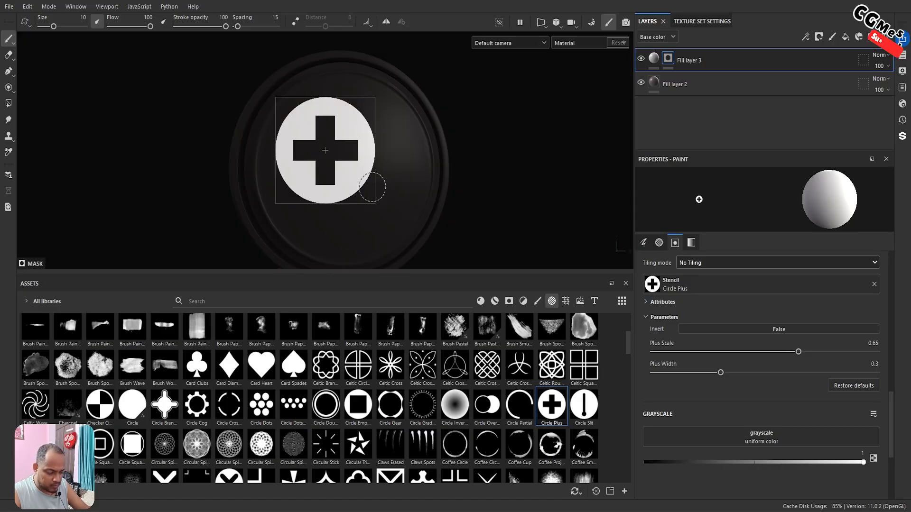
key(s)
middle_drag(375, 191, 396, 202)
alt+drag(438, 182, 421, 184)
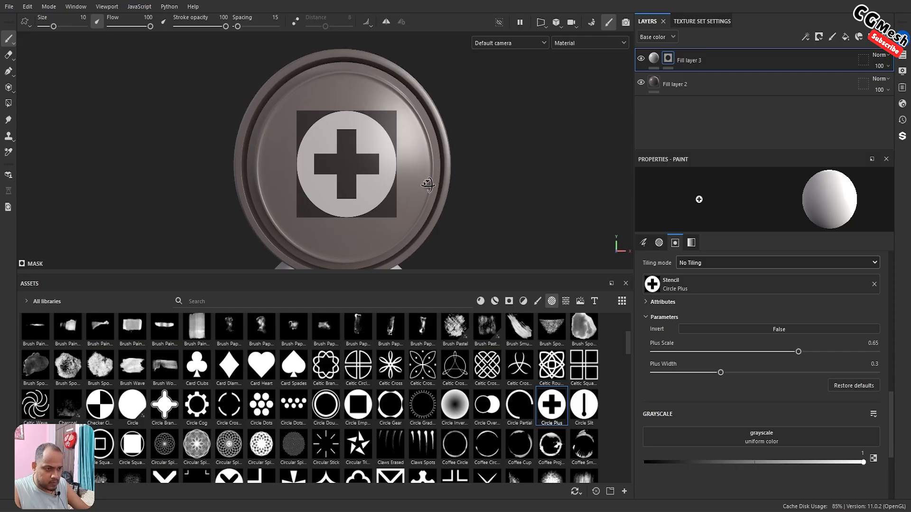
key(s)
right_drag(407, 183, 404, 183)
middle_drag(404, 183, 403, 180)
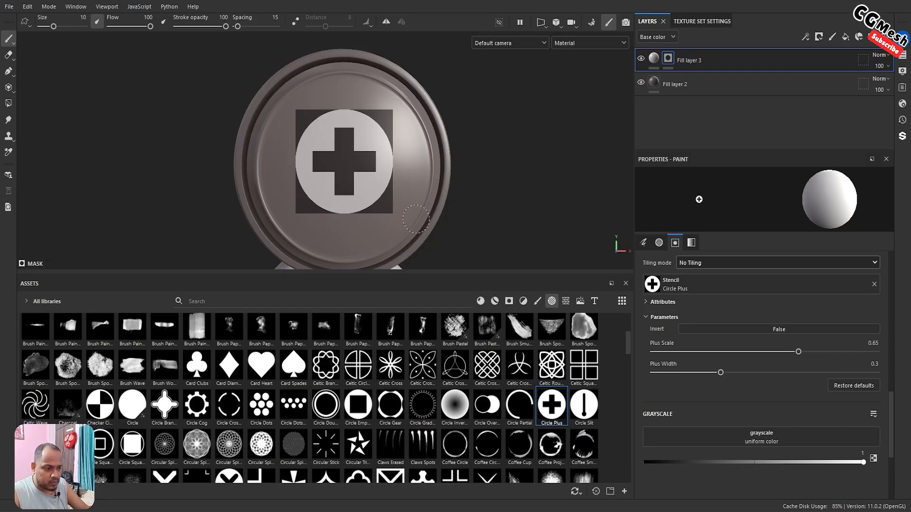
Paint the whole Circle Plus emblem into the mask with the Basic Hard brush, and remove the stencil
click(538, 300)
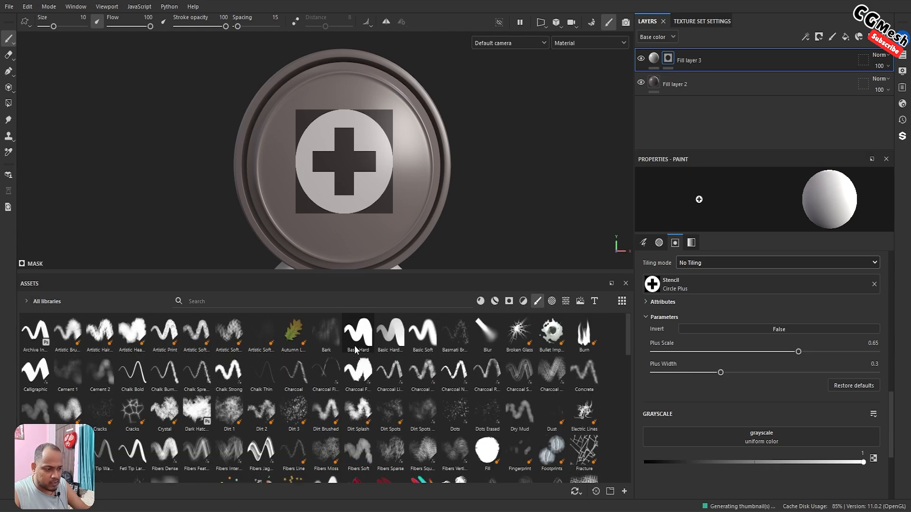
click(356, 350)
mouse_move(377, 163)
mouse_down()
mouse_move(363, 122)
mouse_move(341, 200)
mouse_move(313, 143)
mouse_move(306, 185)
mouse_move(374, 121)
mouse_up()
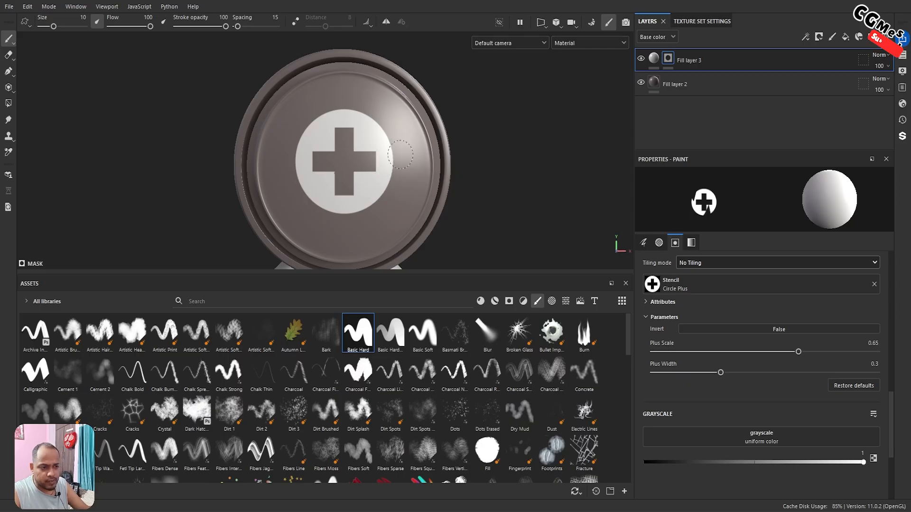
drag(376, 125, 334, 199)
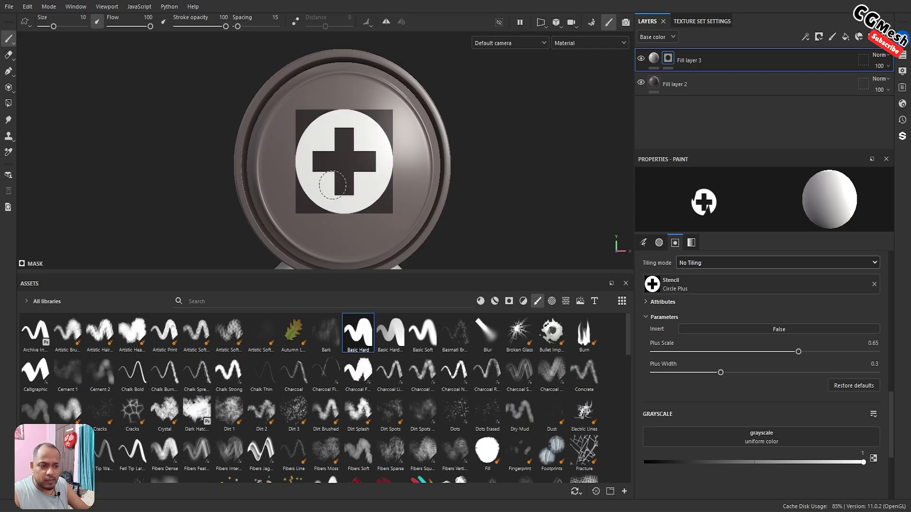
click(874, 284)
Enable the height channel in Fill layer 3's material and set its height to -0.1906
click(654, 57)
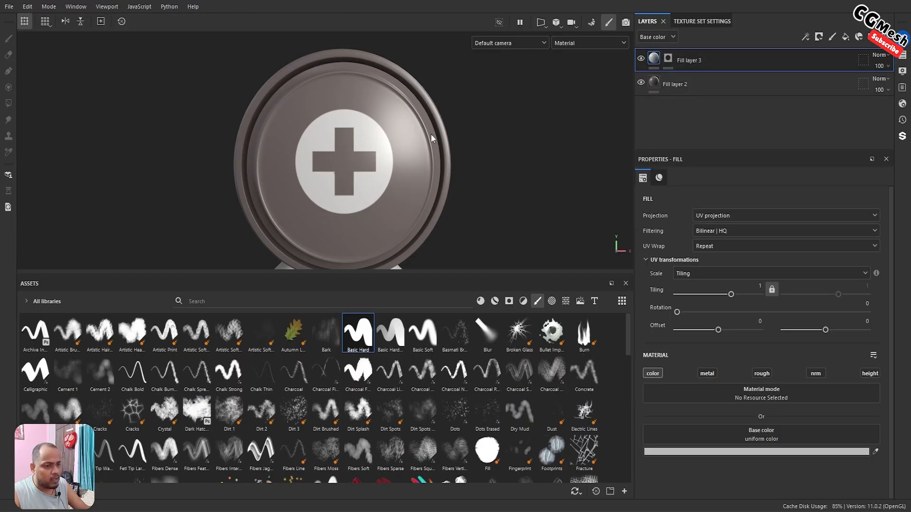
mouse_move(355, 161)
alt+mouse_down()
mouse_move(385, 154)
mouse_move(431, 187)
mouse_move(418, 145)
alt+mouse_up()
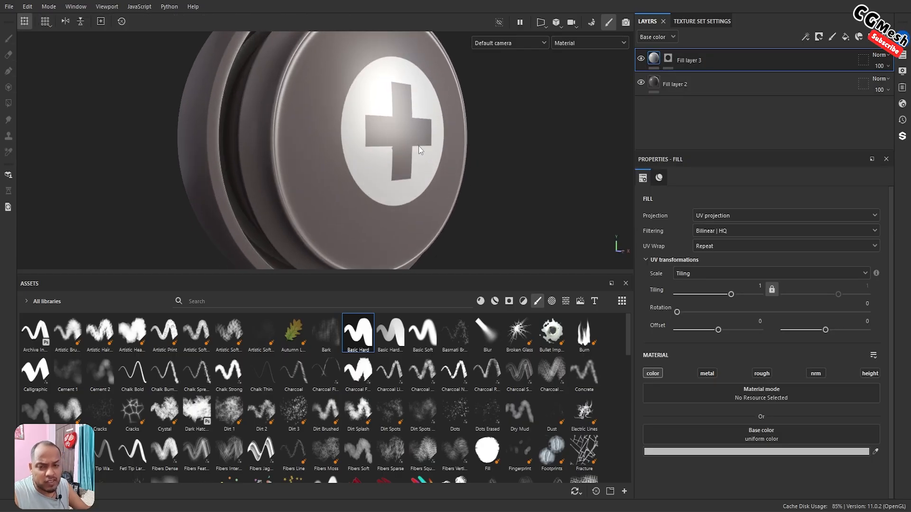
click(871, 373)
scroll(871, 373, down, 3)
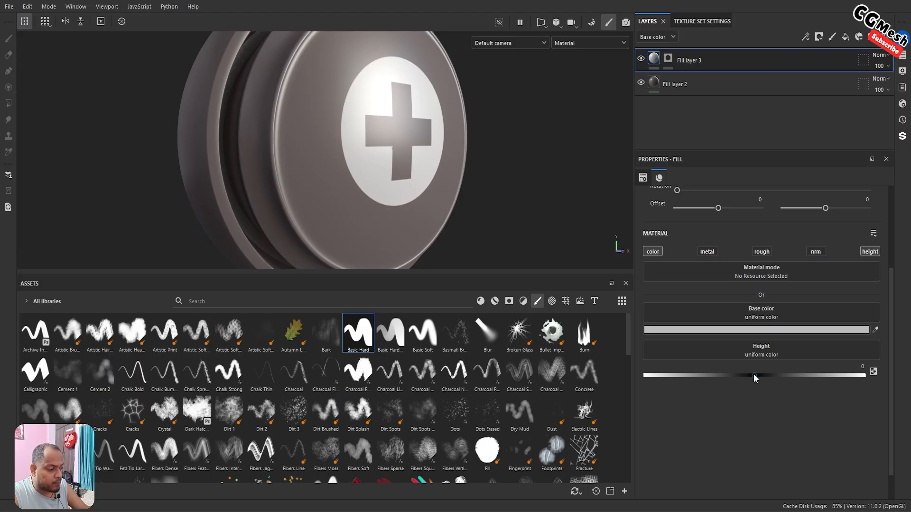
drag(753, 374, 734, 373)
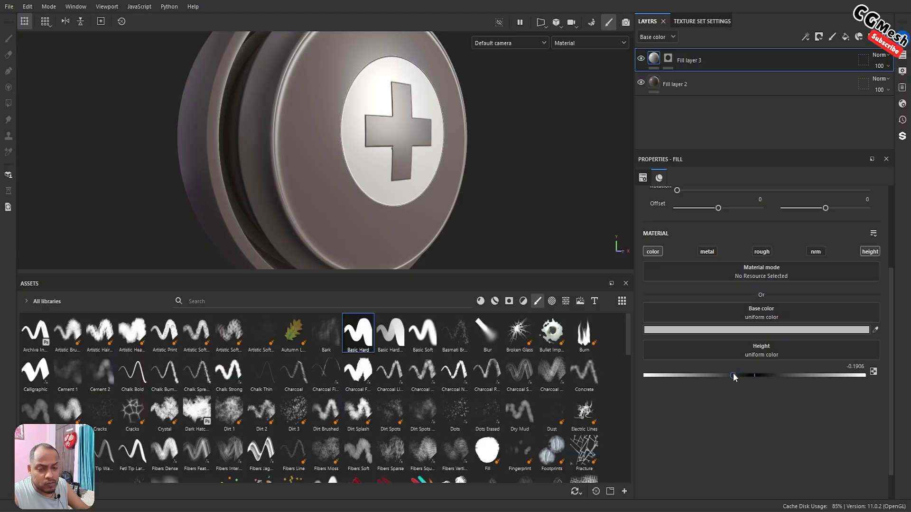
Inspect the emblem's edges up close and try a positive height of 0.1949 on Fill layer 3
alt+drag(477, 213, 430, 217)
alt+right_drag(431, 217, 448, 251)
shift+right_drag(382, 178, 459, 188)
alt+drag(473, 198, 441, 186)
alt+right_drag(441, 186, 482, 233)
shift+right_drag(396, 174, 412, 173)
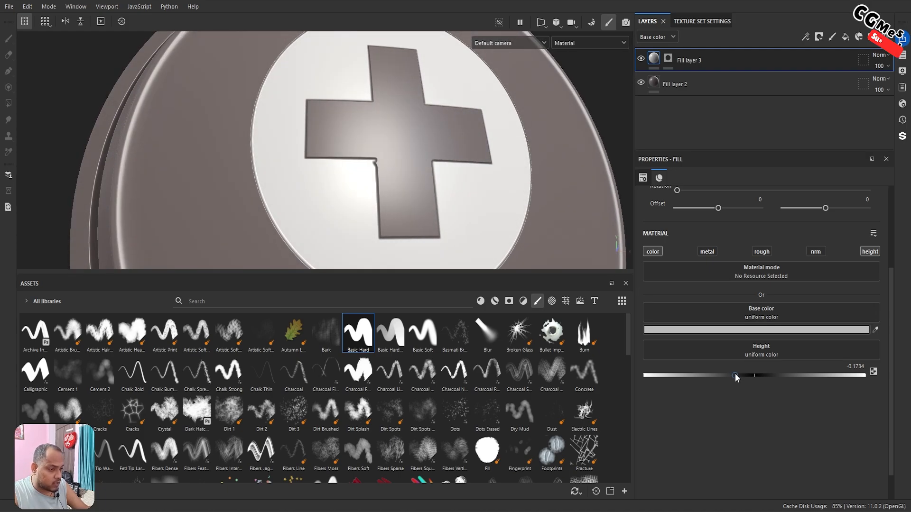
drag(733, 375, 777, 378)
alt+drag(478, 216, 403, 202)
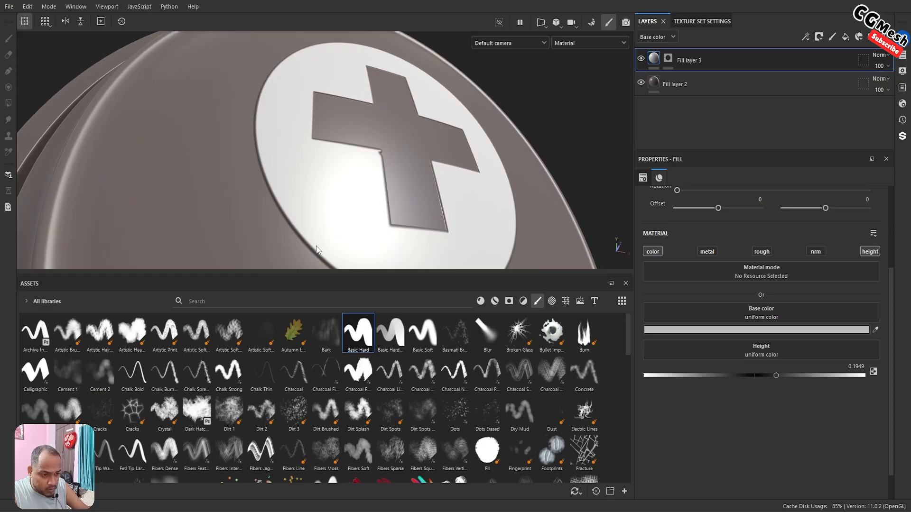
Set Fill layer 3's height to -0.1563 so the emblem is recessed, and check it on the disc
drag(774, 381, 737, 375)
mouse_move(372, 195)
shift+right_down()
mouse_move(399, 195)
mouse_move(377, 201)
shift+right_up()
scroll(378, 206, down, 4)
alt+drag(378, 206, 391, 224)
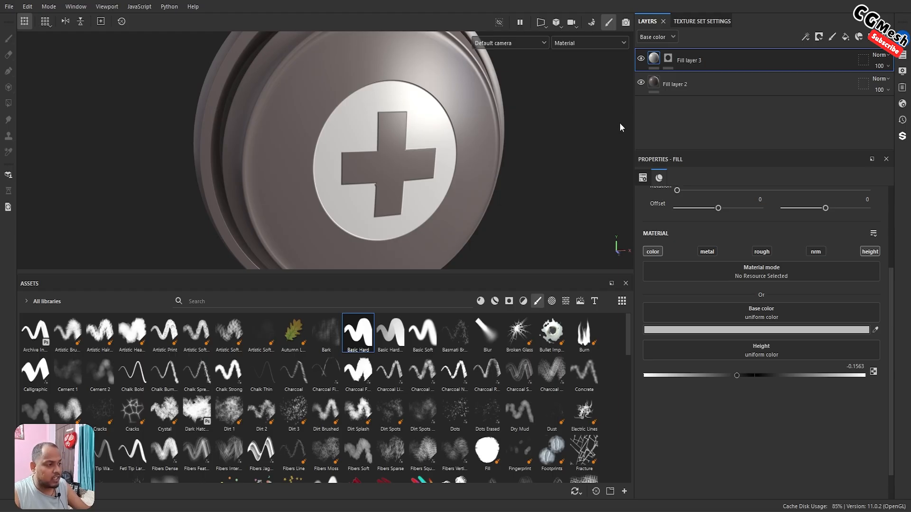
Add a filter to Fill layer 3's mask and choose Warp
click(668, 58)
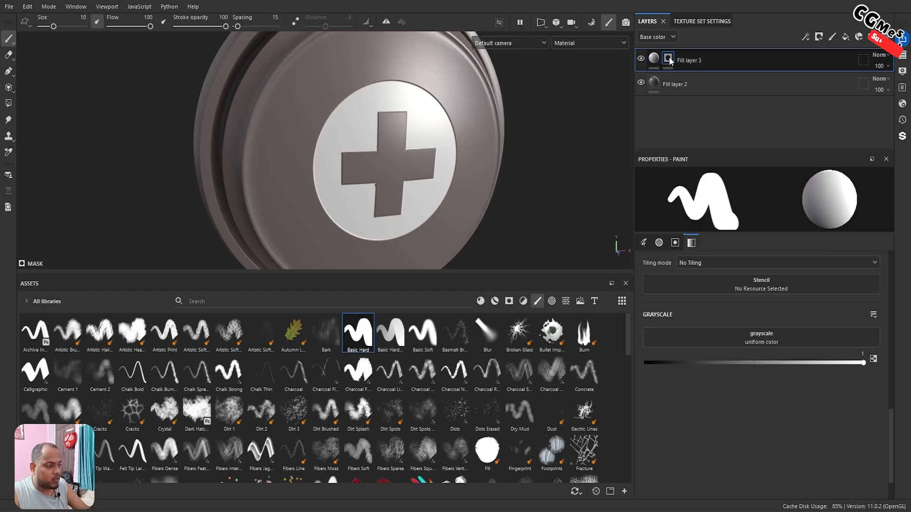
right_click(671, 60)
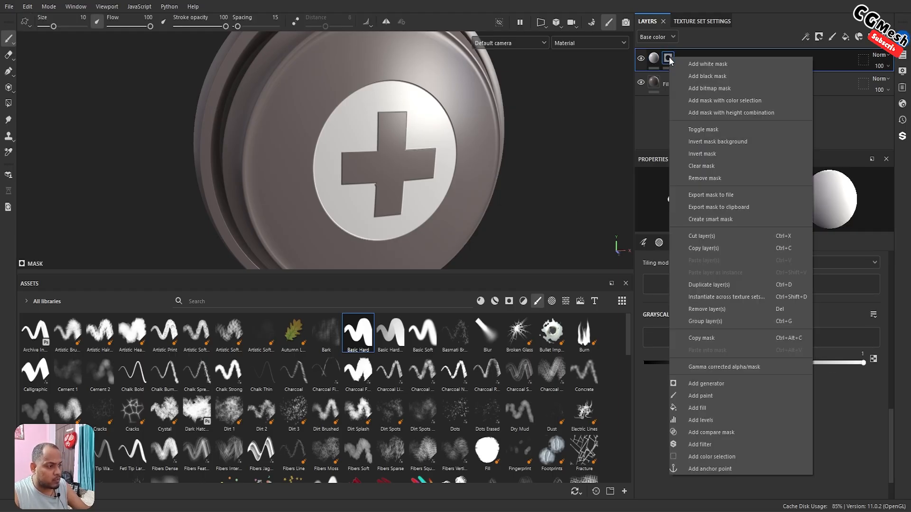
click(708, 445)
click(741, 209)
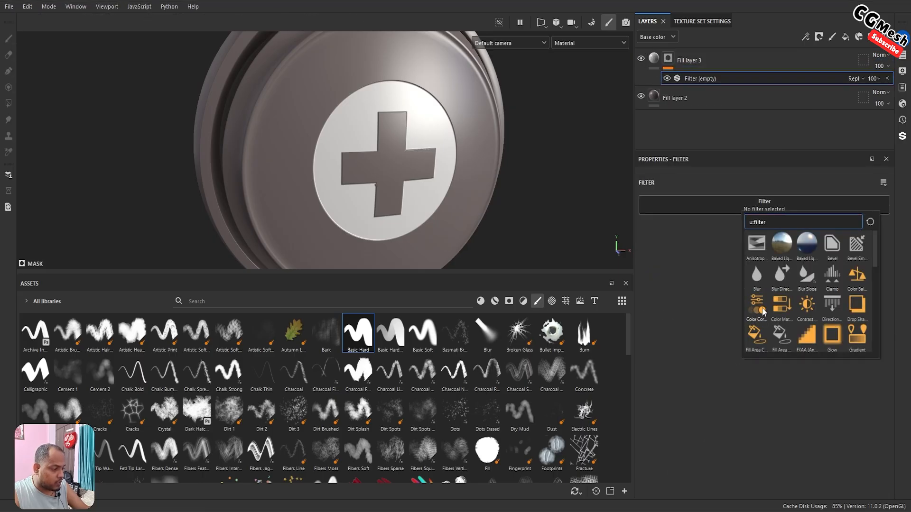
scroll(762, 312, down, 10)
click(780, 338)
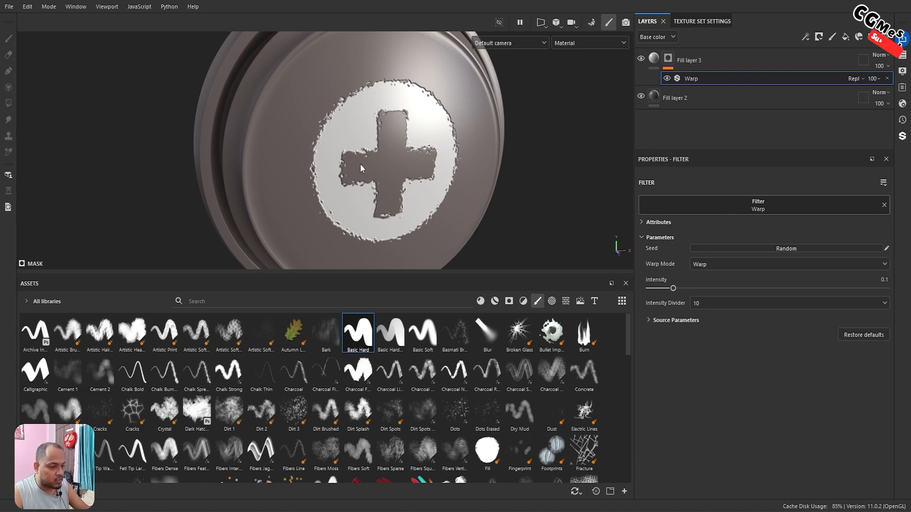
Set the Warp filter's intensity divider to 100 and its intensity to 0.285
alt+drag(362, 167, 387, 156)
alt+right_drag(386, 155, 412, 197)
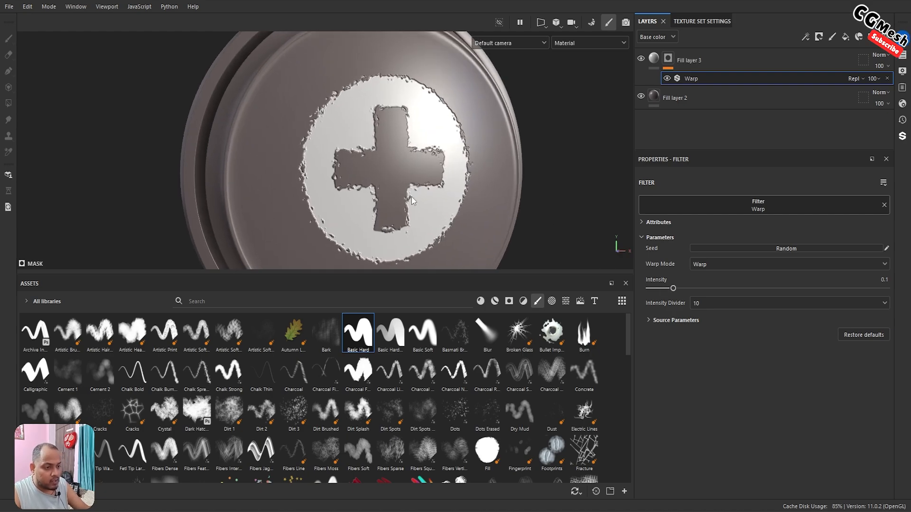
click(710, 304)
click(709, 329)
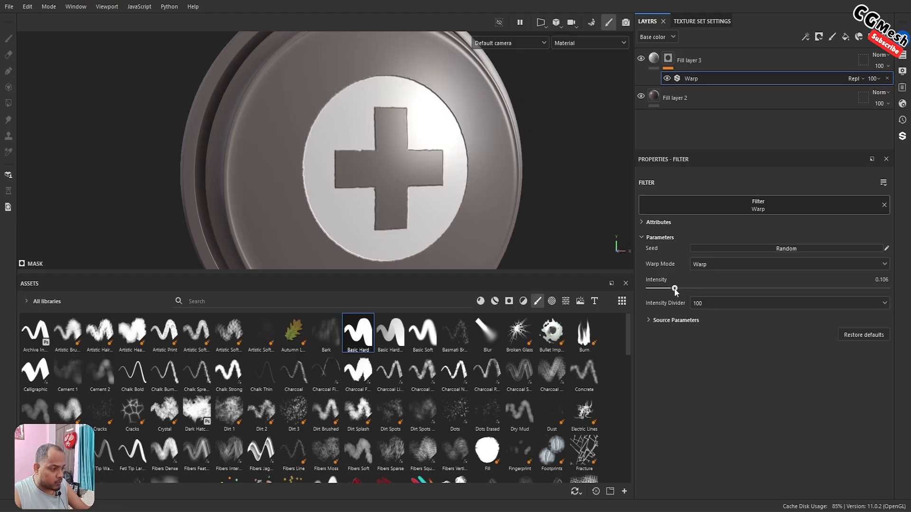
drag(675, 290, 716, 289)
alt+drag(432, 216, 451, 155)
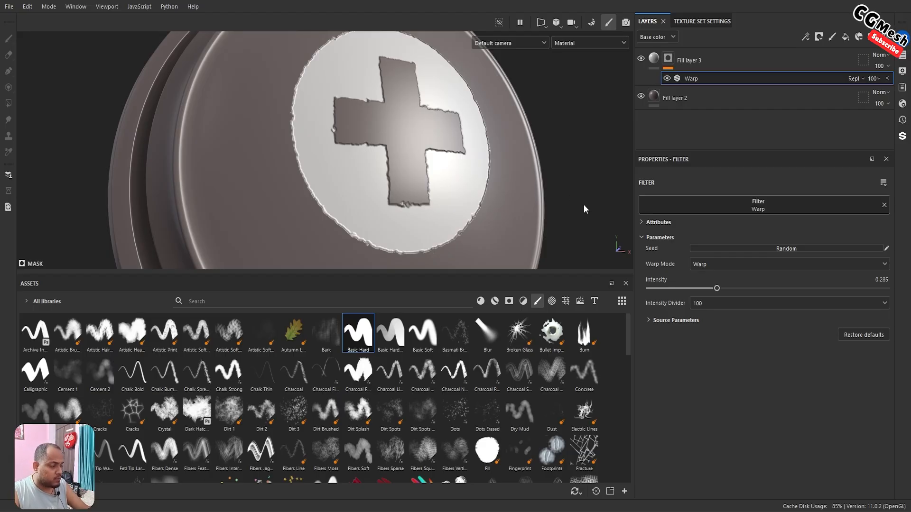
Add a Blur filter above Warp on Fill layer 3's mask and set its blur intensity to 0.26
right_click(669, 61)
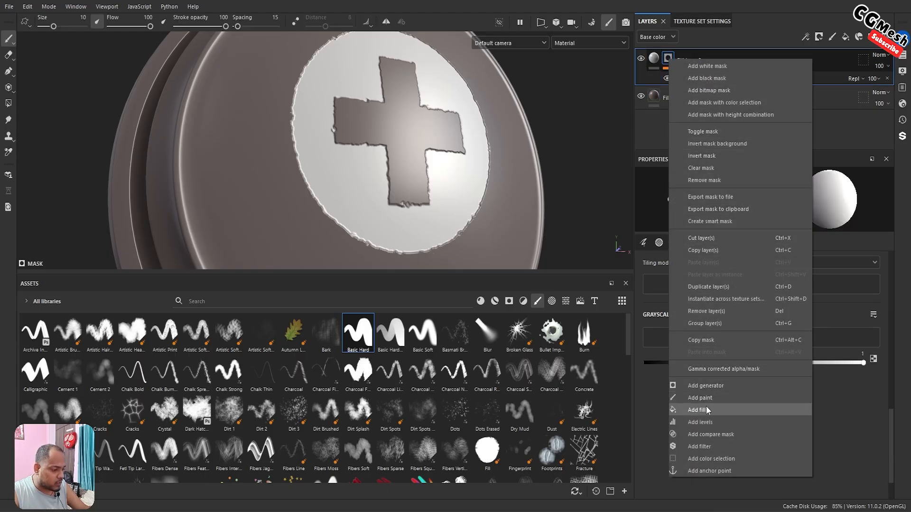
click(707, 447)
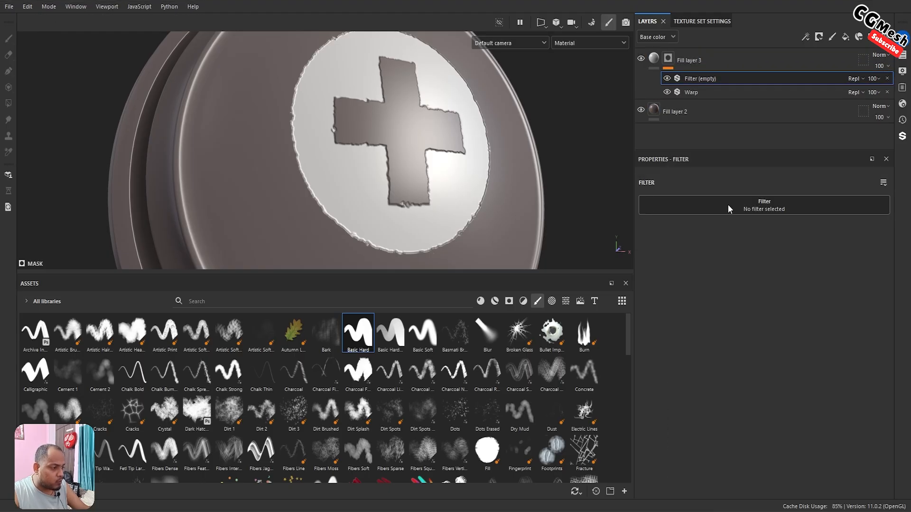
click(728, 206)
click(743, 270)
alt+drag(423, 154, 419, 163)
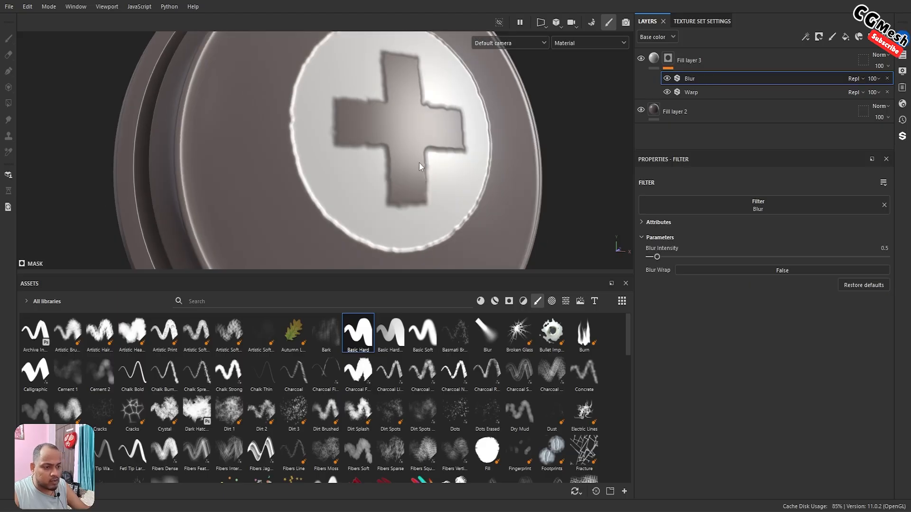
drag(656, 257, 653, 257)
alt+drag(541, 193, 440, 191)
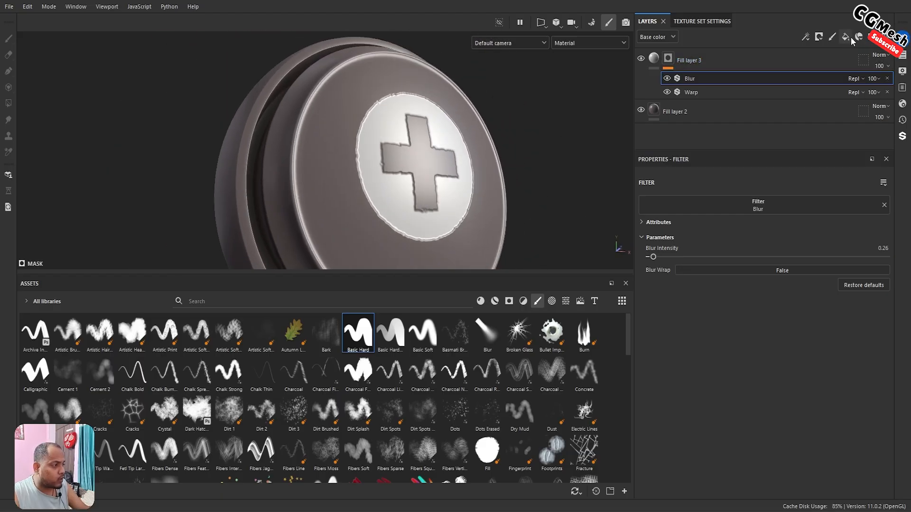
Add the Metal Rust material as a new layer above Fill layer 3
click(481, 300)
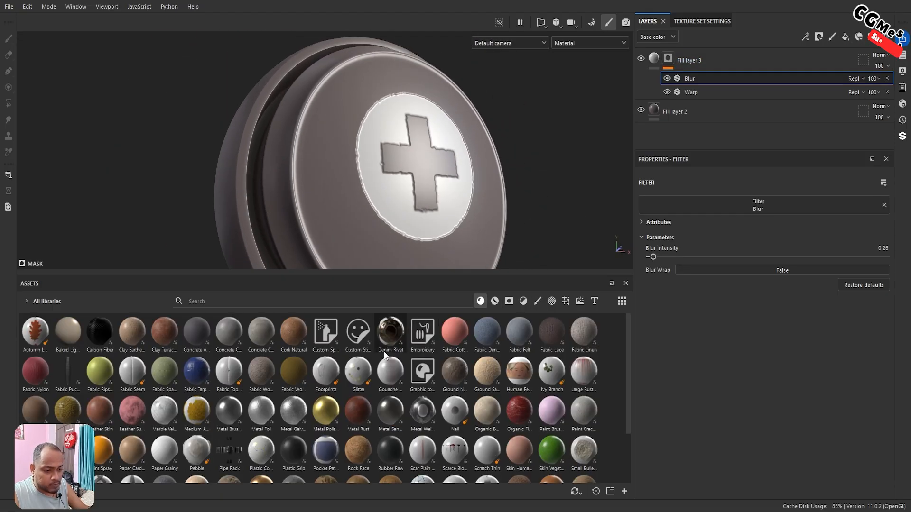
drag(355, 411, 719, 48)
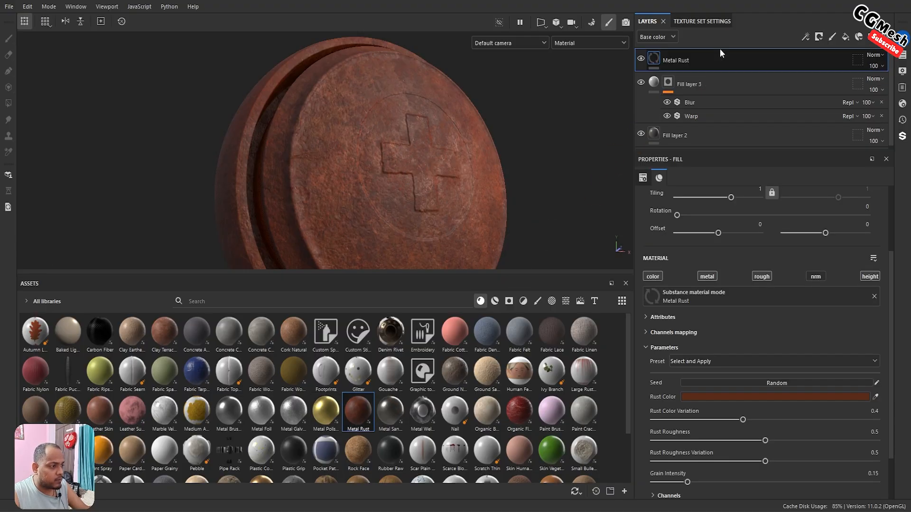
right_click(653, 58)
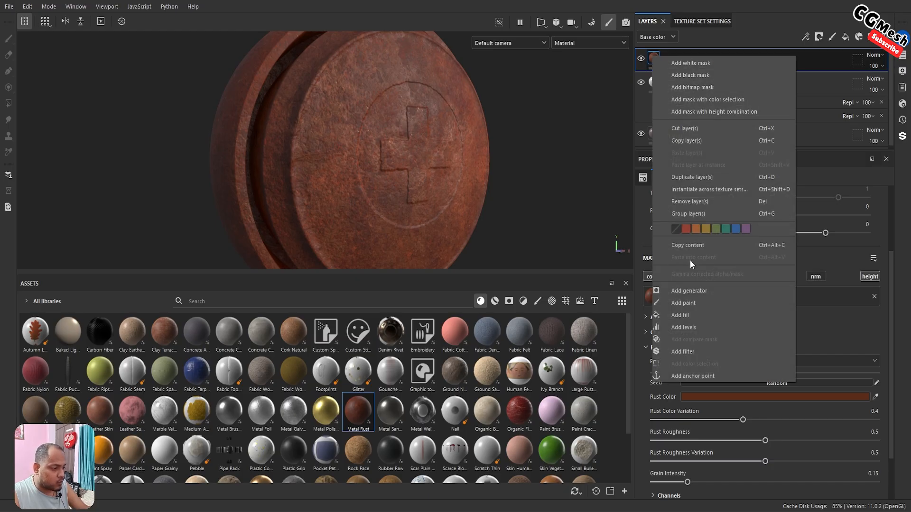
click(687, 291)
click(718, 221)
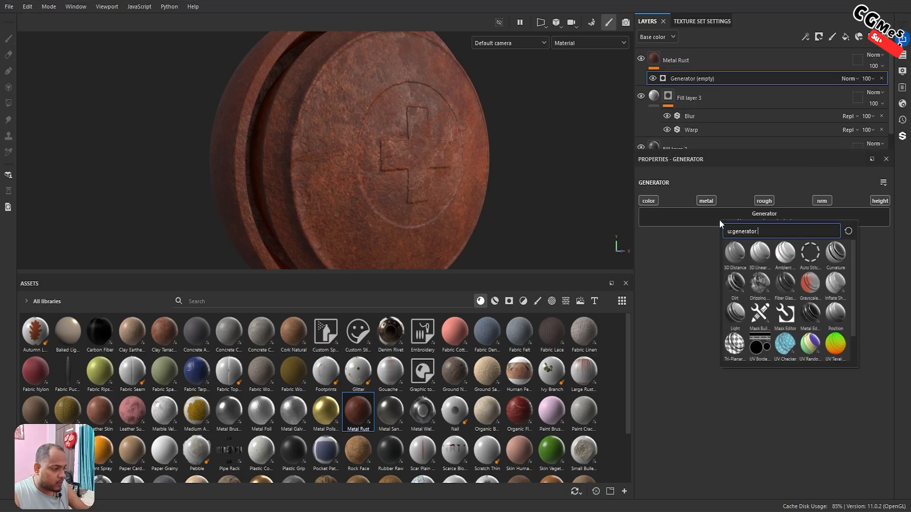
click(735, 282)
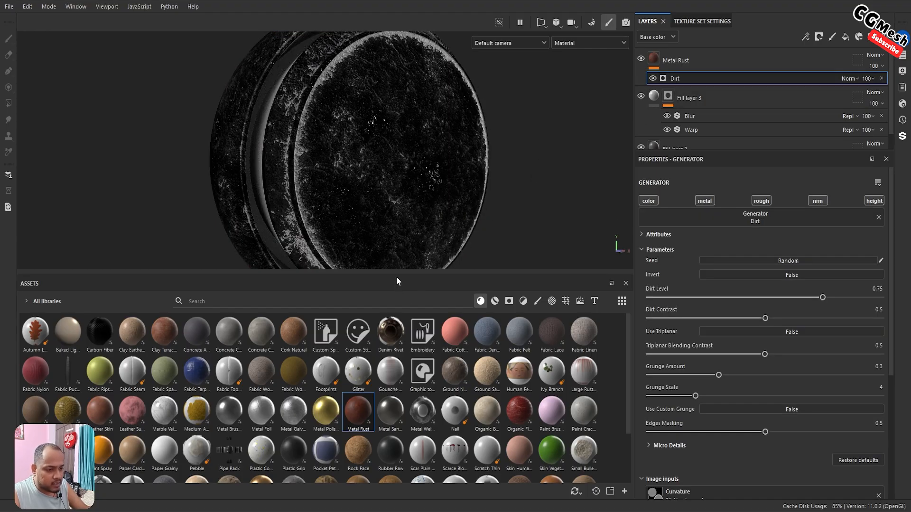
drag(396, 277, 399, 398)
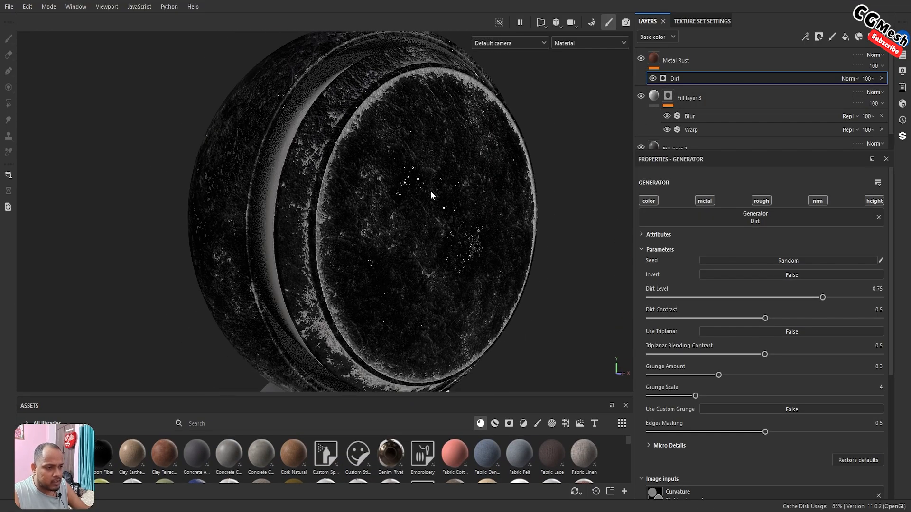
click(572, 45)
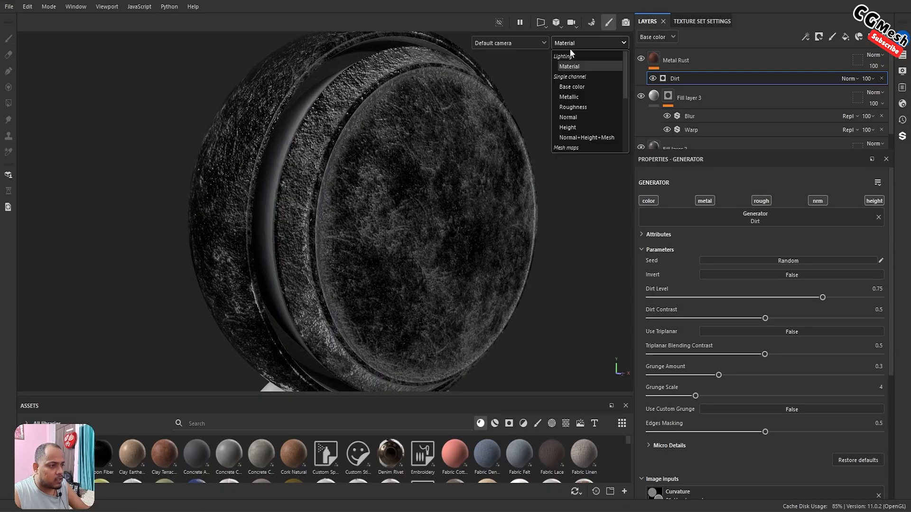
click(571, 67)
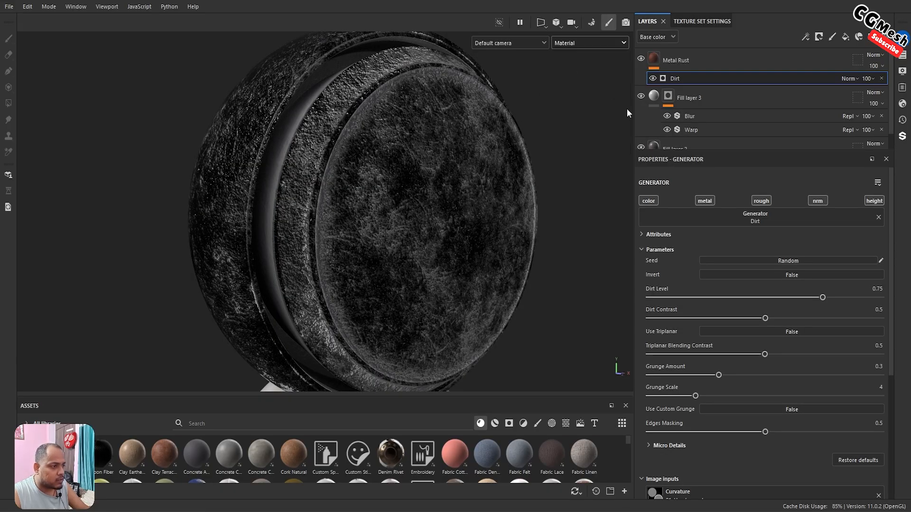
click(880, 79)
Add a black mask to the Metal Rust layer and give that mask a Dirt generator
right_click(654, 57)
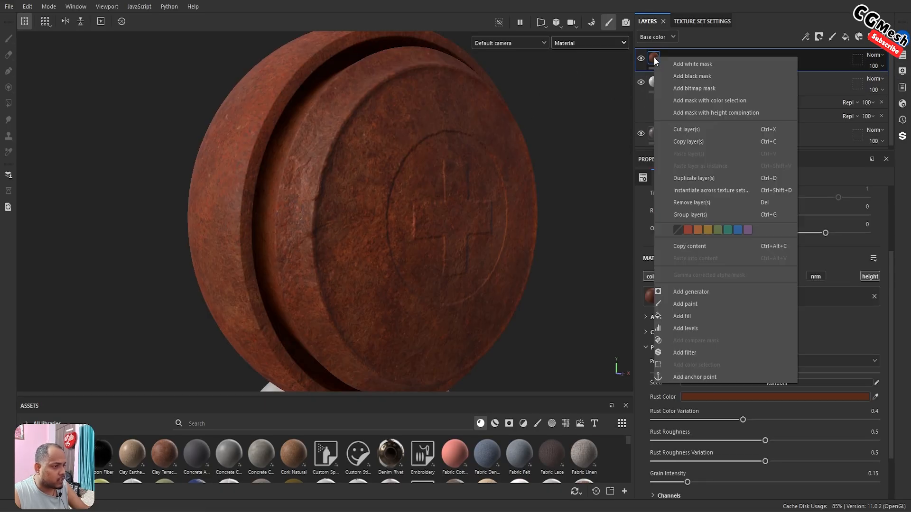
click(692, 76)
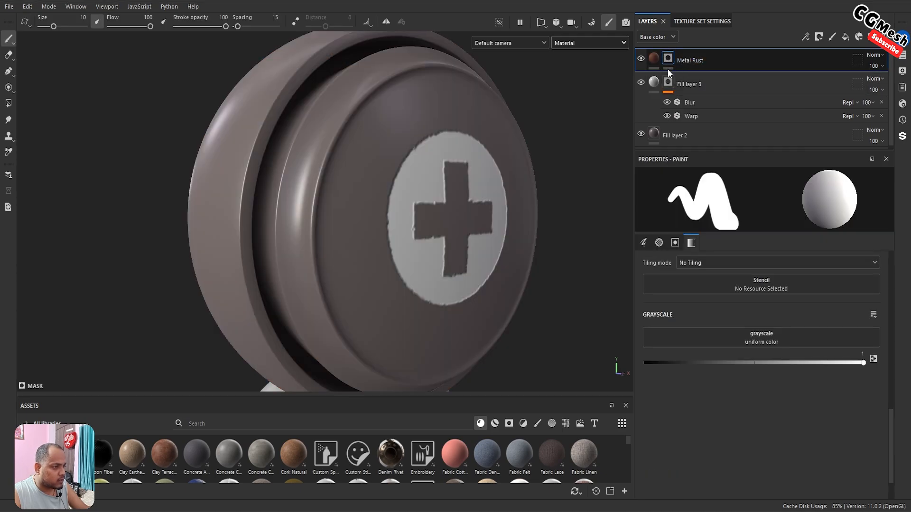
click(729, 338)
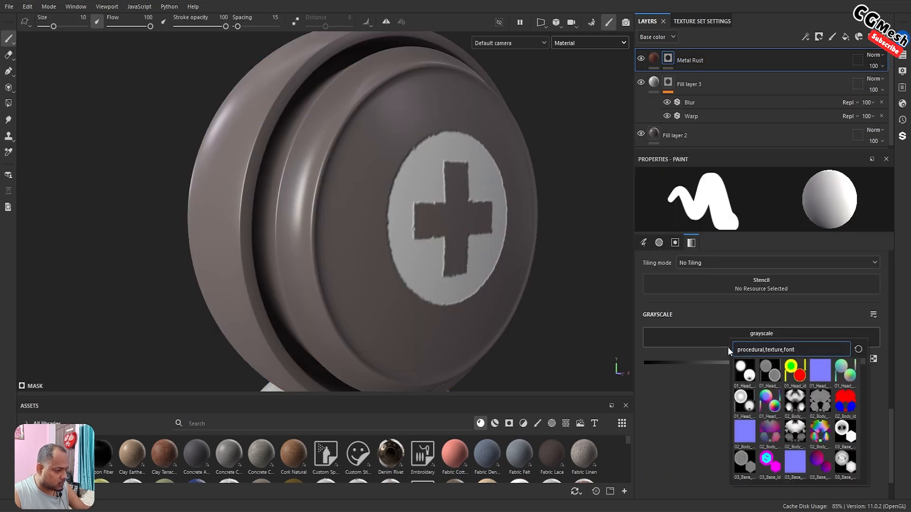
click(666, 59)
right_click(666, 58)
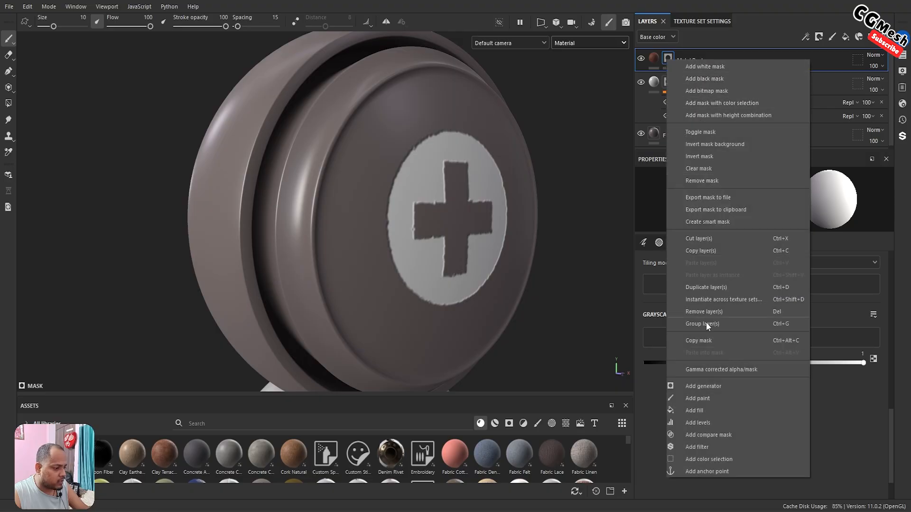
click(705, 386)
click(733, 209)
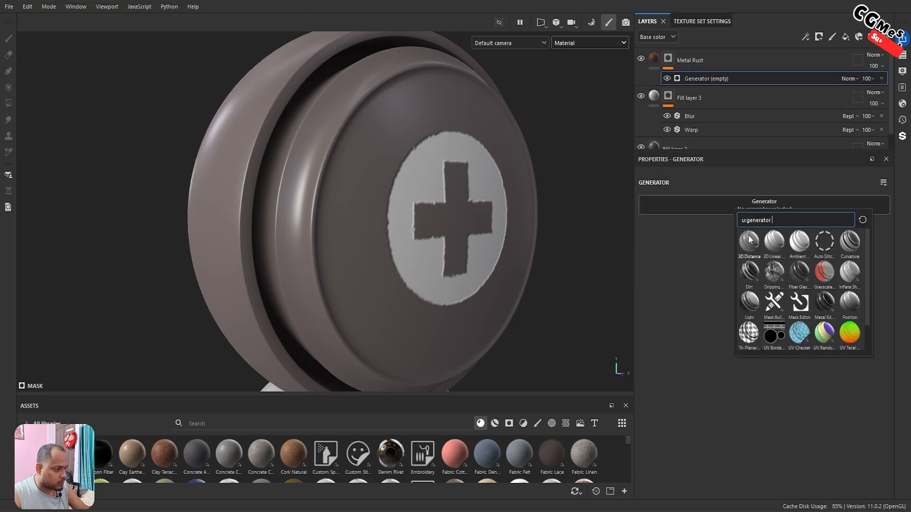
click(749, 272)
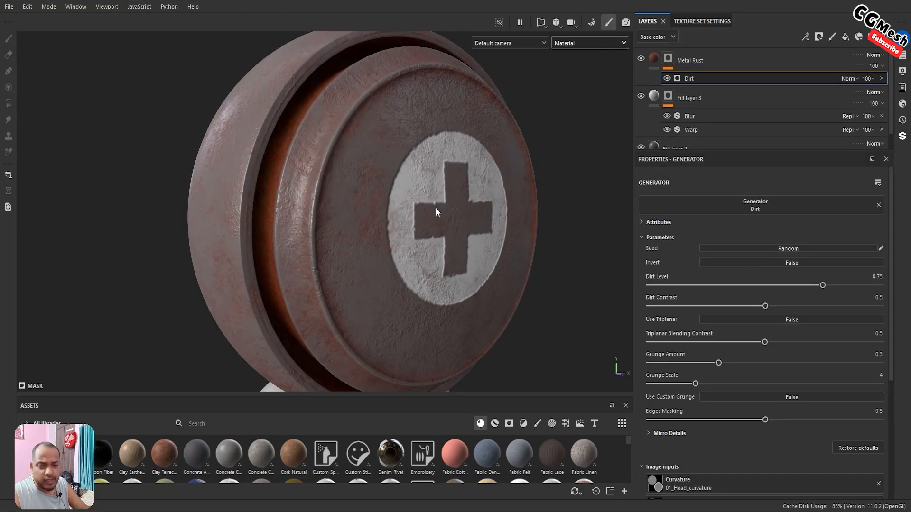
Set the Dirt generator's contrast to 0.52 and its dirt level to 0.83 on the Metal Rust mask
alt+drag(479, 215, 339, 210)
shift+right_drag(337, 211, 335, 192)
scroll(334, 191, up, 2)
alt+drag(336, 189, 314, 188)
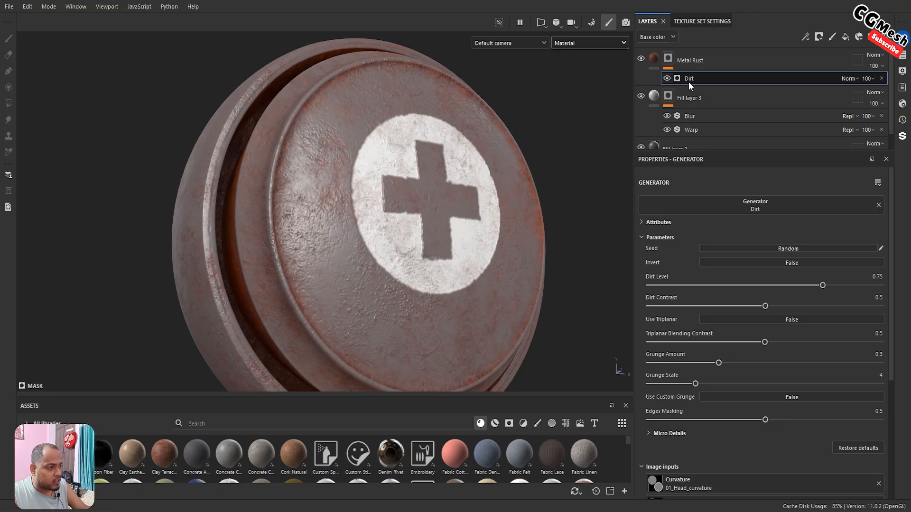
mouse_move(762, 306)
mouse_down()
mouse_move(782, 306)
mouse_move(719, 306)
mouse_move(777, 309)
mouse_up()
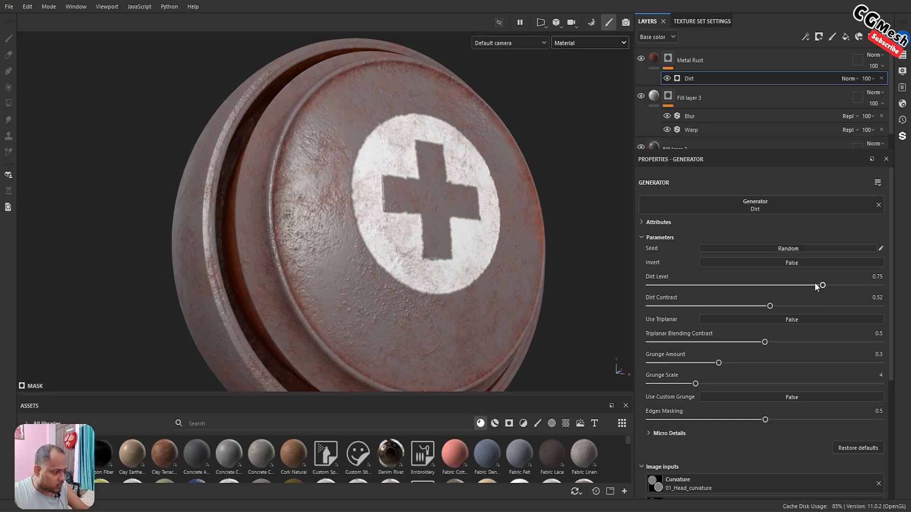
drag(815, 283, 839, 283)
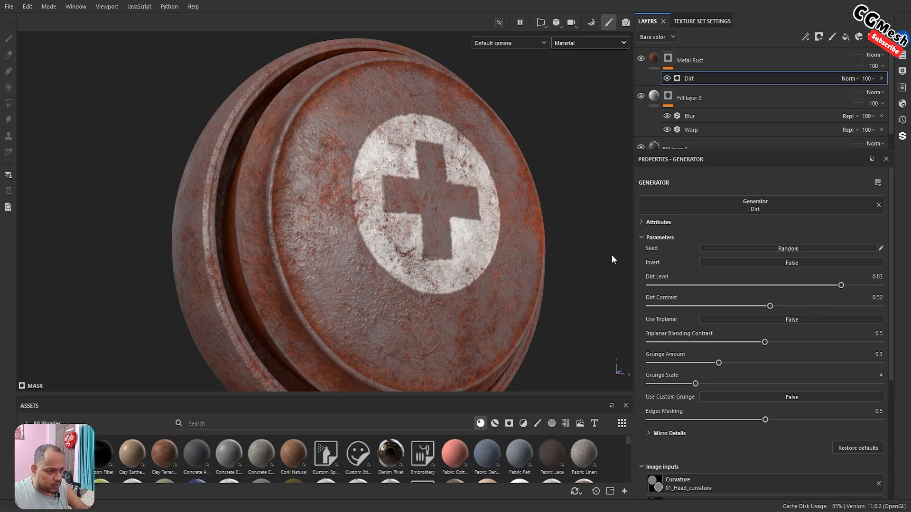
Examine the rust on the disc's rims and around the emblem, comparing the surface with Fill layer 3 hidden and shown
alt+drag(317, 166, 379, 238)
scroll(378, 238, up, 1)
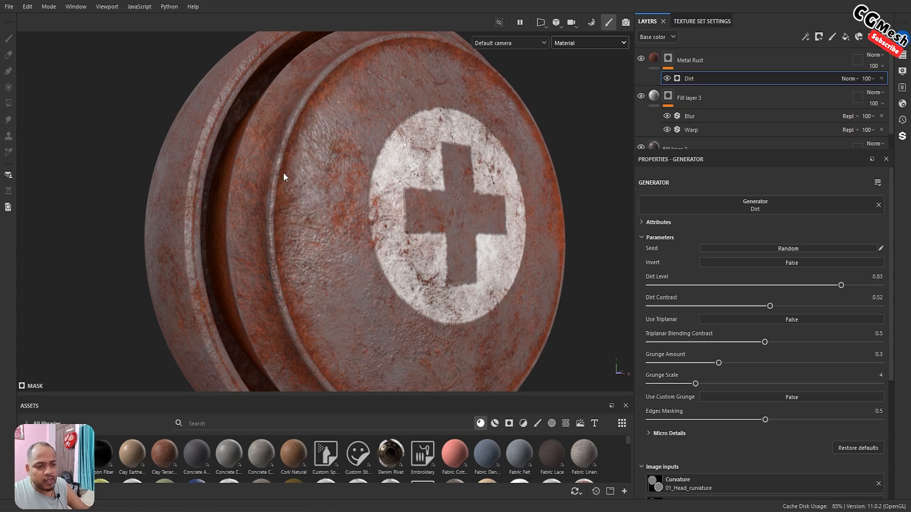
alt+drag(279, 256, 254, 173)
alt+drag(298, 319, 442, 159)
alt+drag(439, 195, 387, 246)
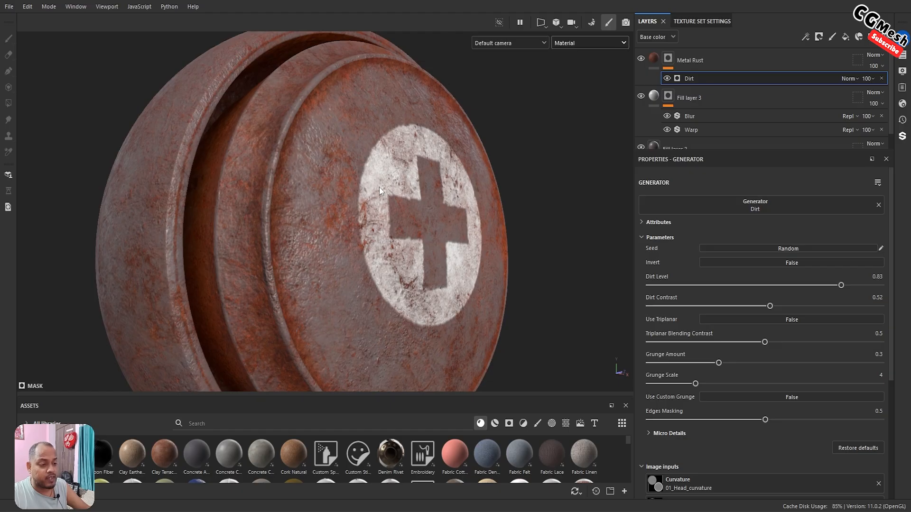
scroll(388, 186, down, 4)
alt+drag(417, 154, 420, 187)
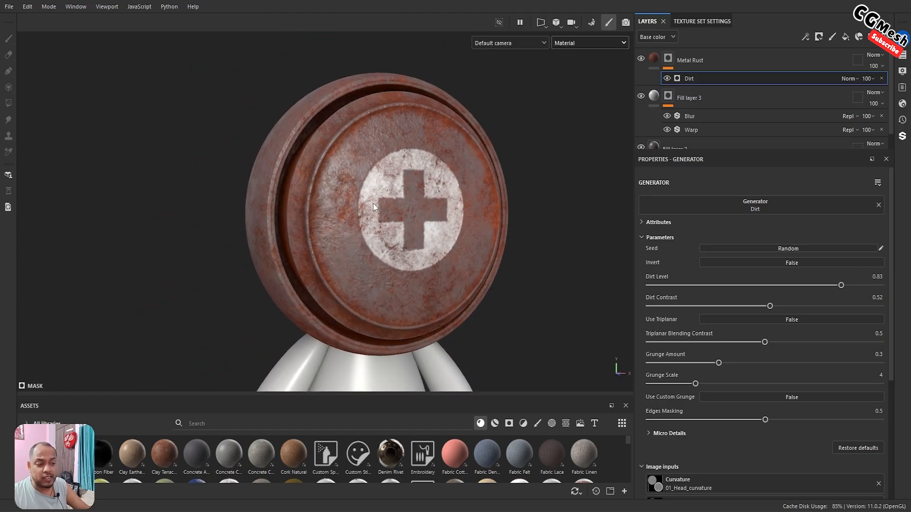
alt+drag(372, 203, 435, 136)
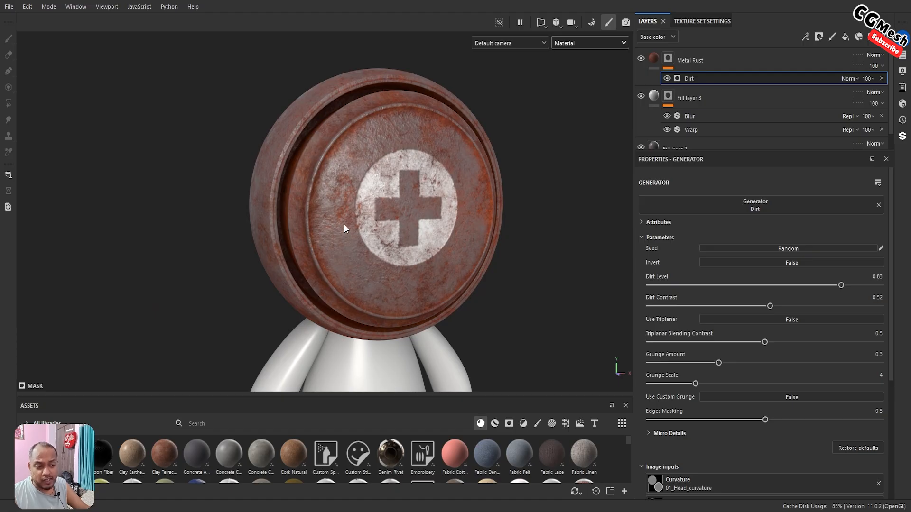
scroll(345, 223, up, 3)
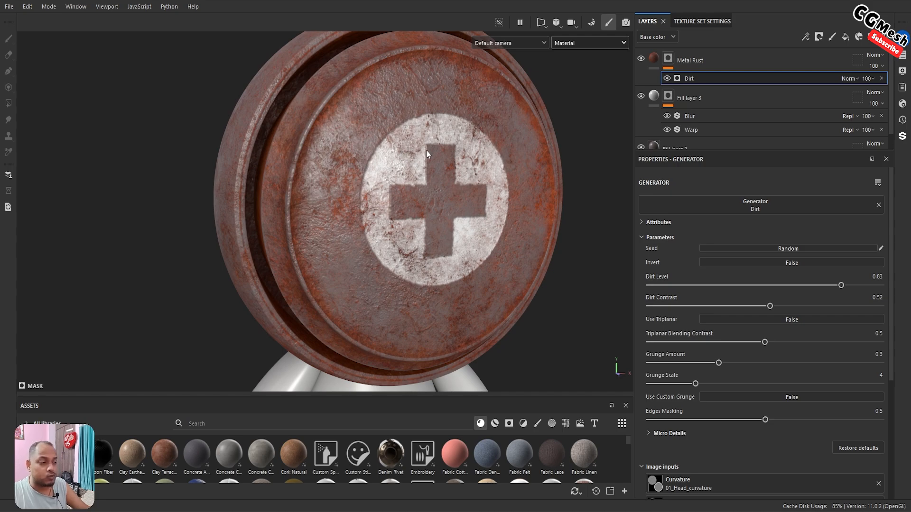
click(641, 97)
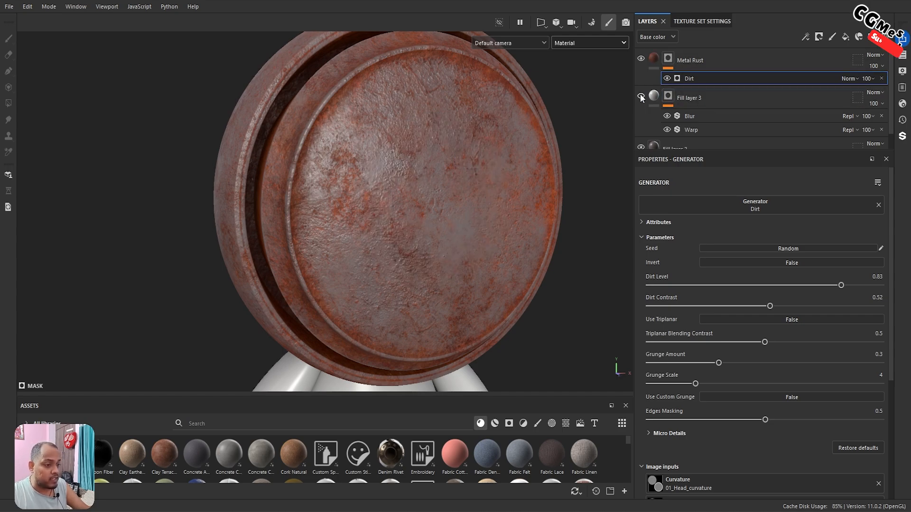
click(641, 97)
Add an anchor point to Fill layer 3's mask and name it Plus
click(667, 97)
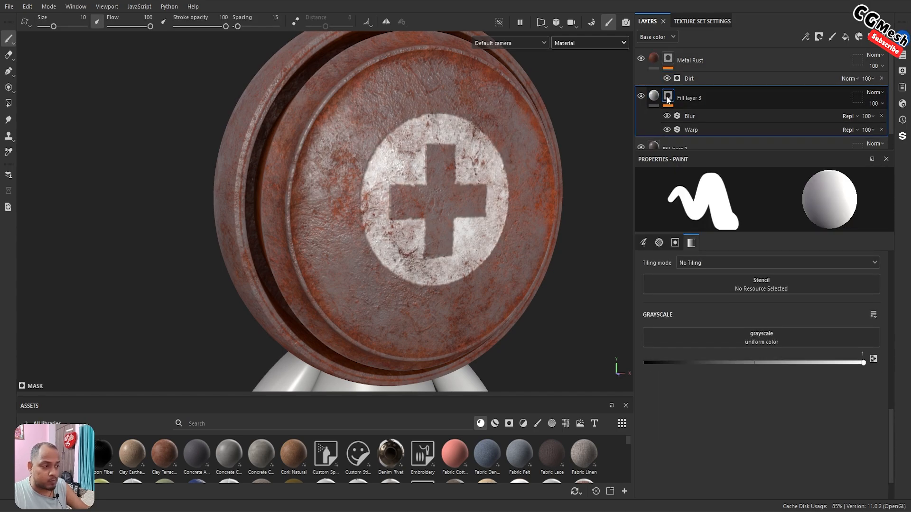
right_click(667, 96)
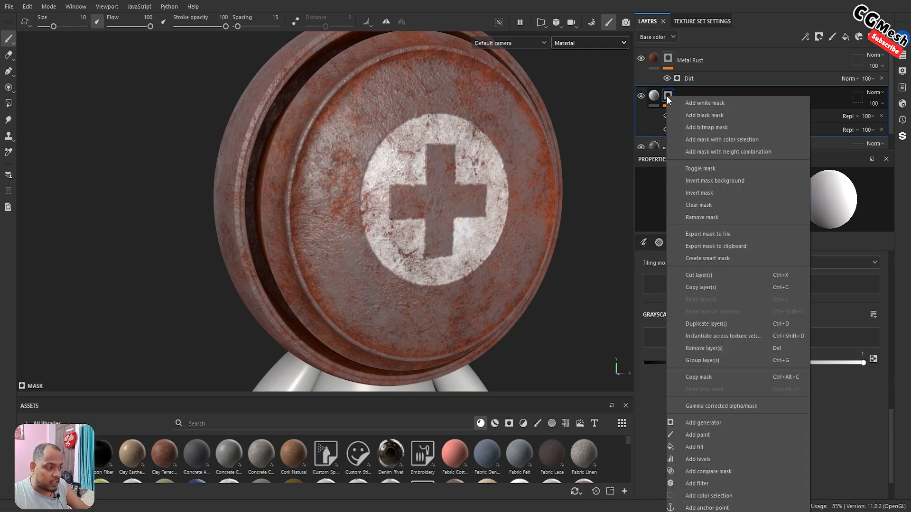
click(714, 508)
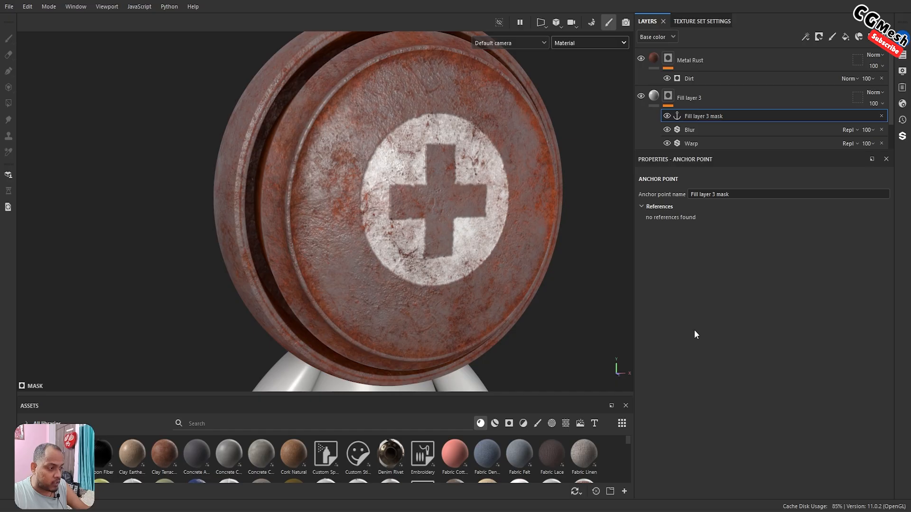
click(746, 195)
key(BackSpace)
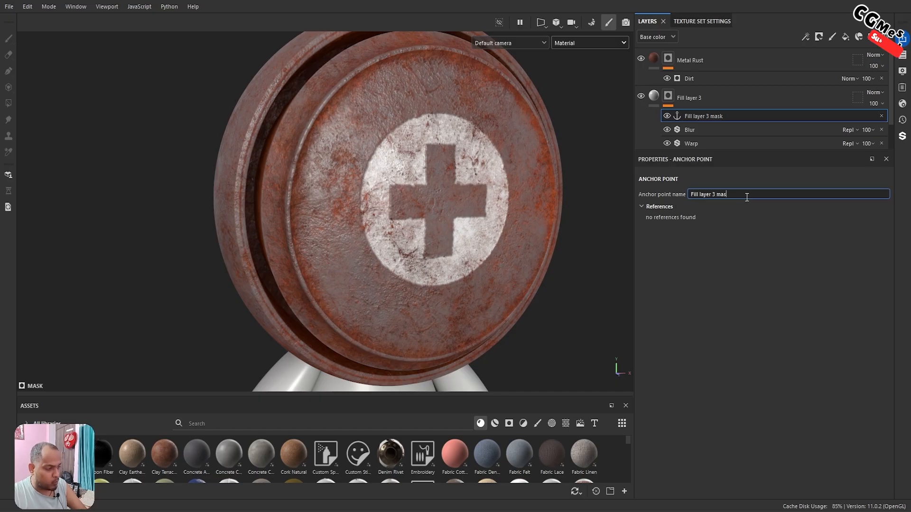
key(BackSpace)
key(BackSpace)
key(BackSpace)
key(BackSpace)
key(BackSpace)
key(BackSpace)
key(BackSpace)
key(BackSpace)
key(BackSpace)
key(BackSpace)
key(BackSpace)
key(BackSpace)
key(BackSpace)
key(BackSpace)
key(BackSpace)
key(BackSpace)
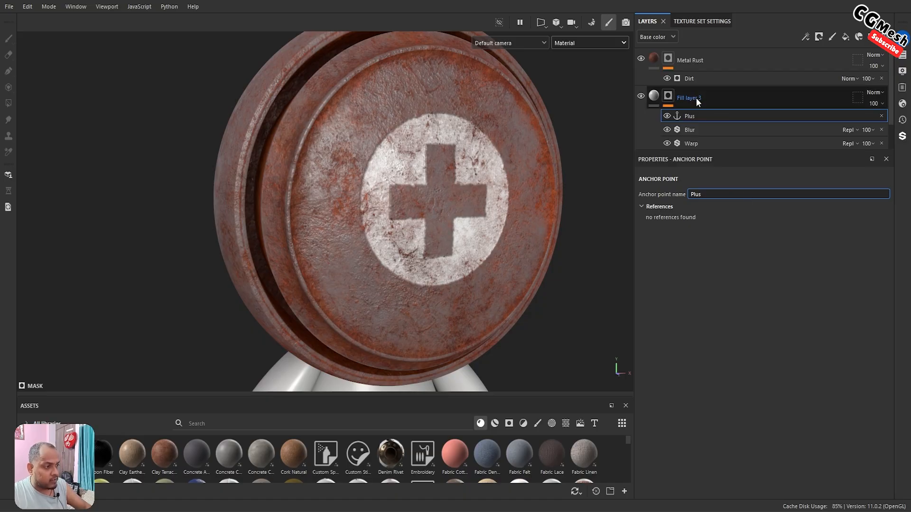
Enable both Micro Height and Micro Normal in the Micro Details of the Metal Rust mask's Dirt generator
click(668, 59)
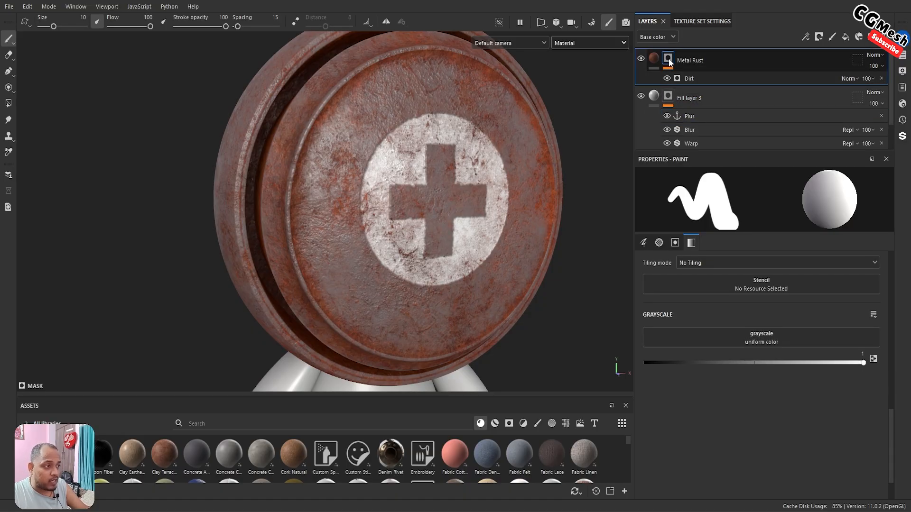
click(690, 77)
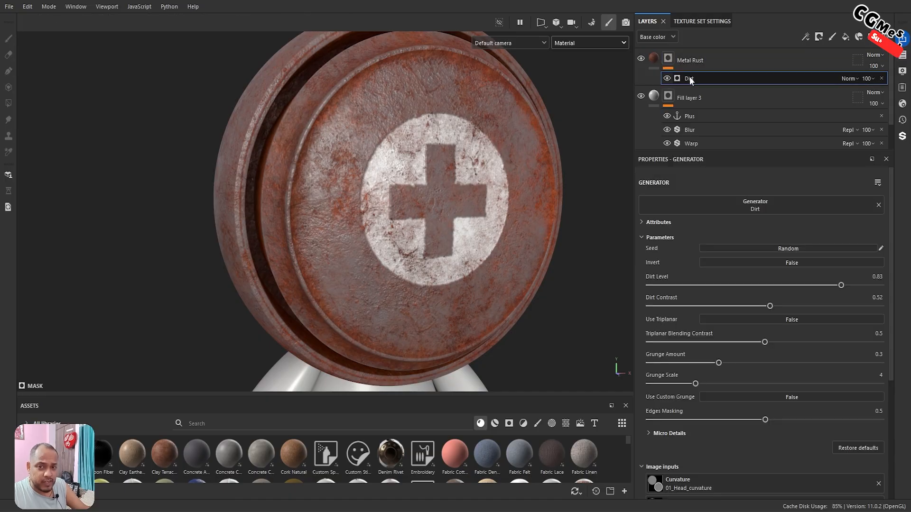
scroll(720, 306, down, 4)
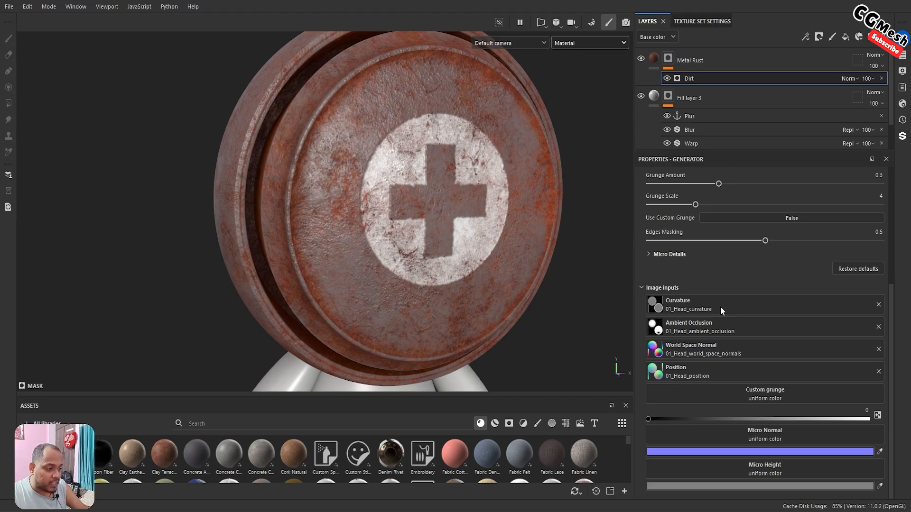
scroll(720, 306, up, 1)
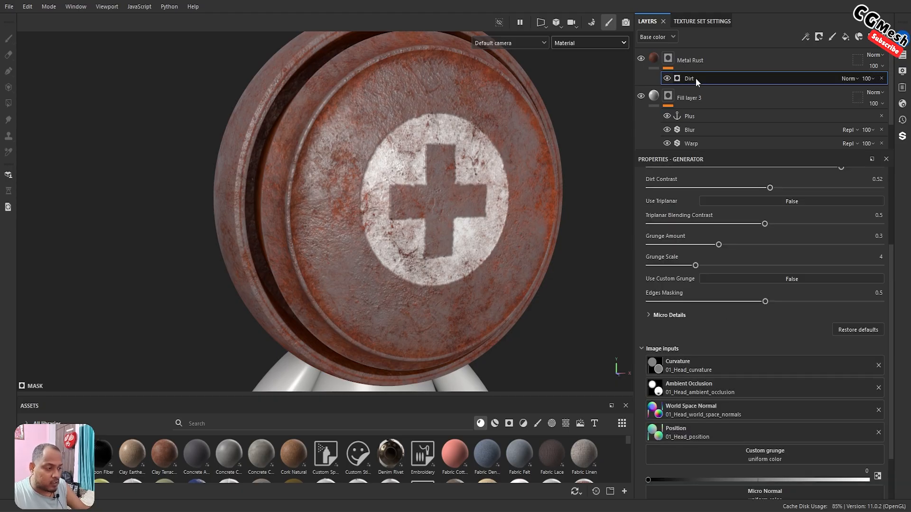
click(649, 315)
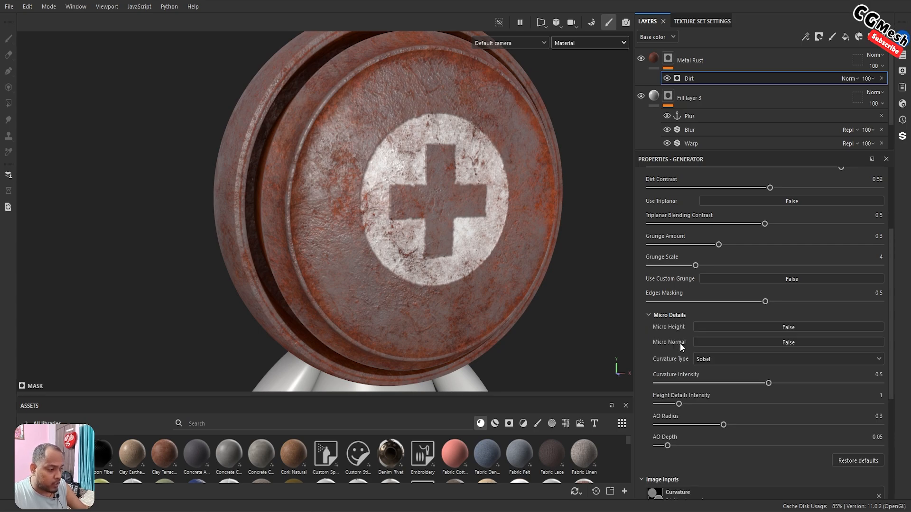
scroll(680, 343, down, 1)
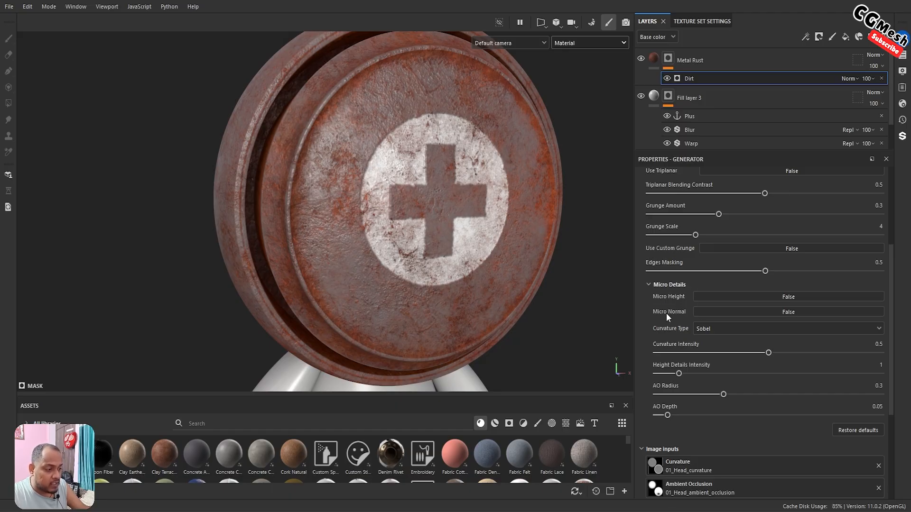
click(790, 298)
click(791, 312)
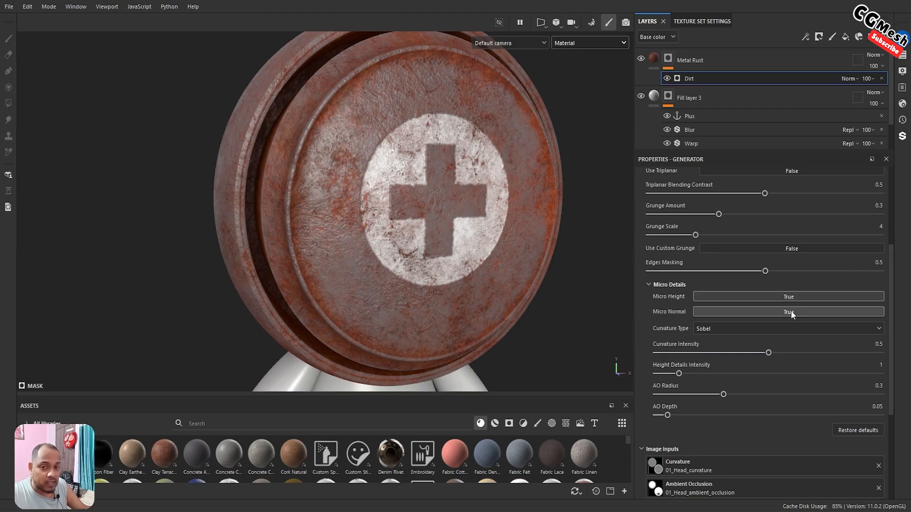
Assign the Plus anchor point to the Dirt generator's Micro Height input and check the rust along the emblem's edges
scroll(792, 312, down, 5)
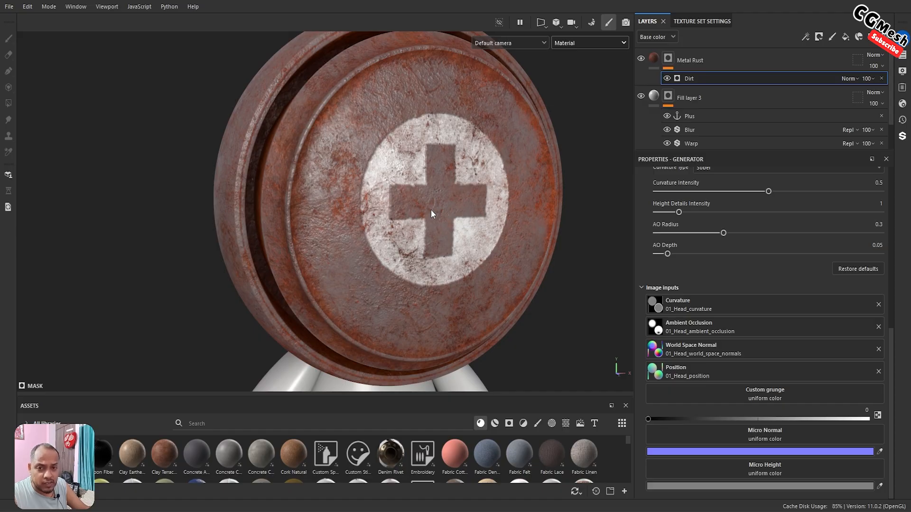
click(765, 469)
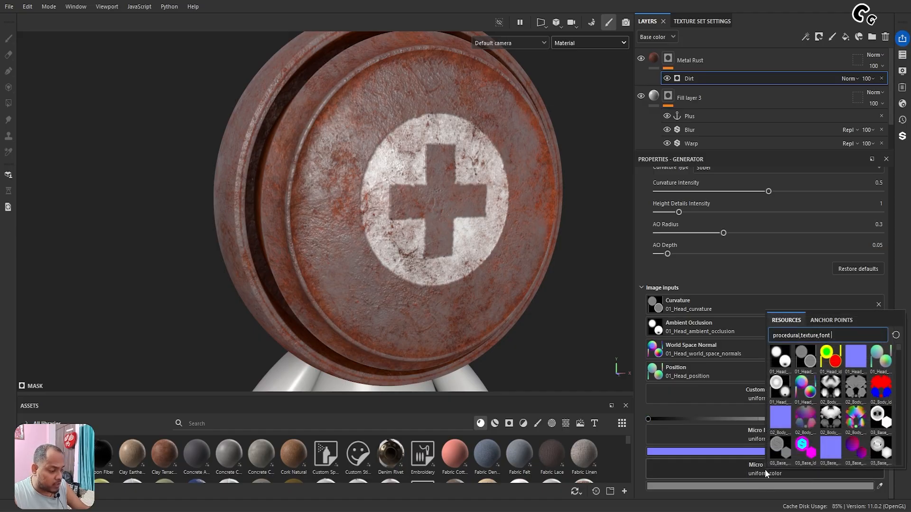
click(838, 320)
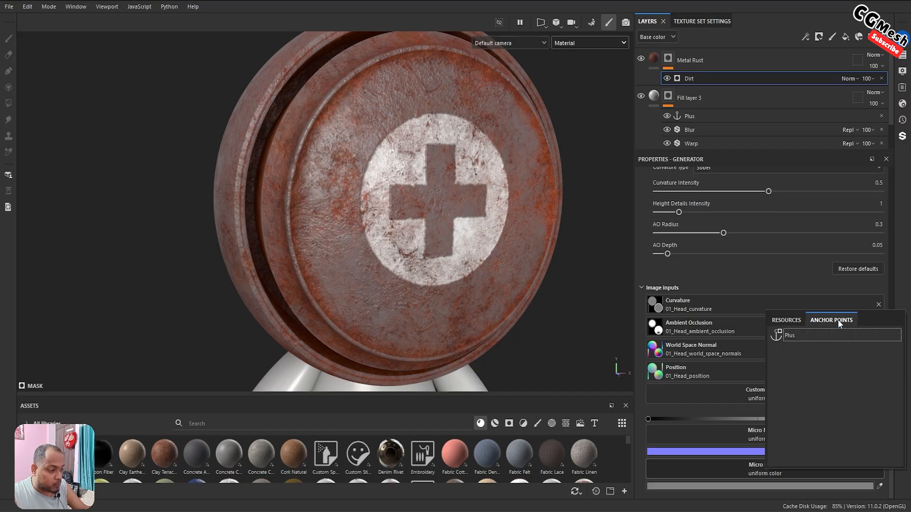
click(791, 337)
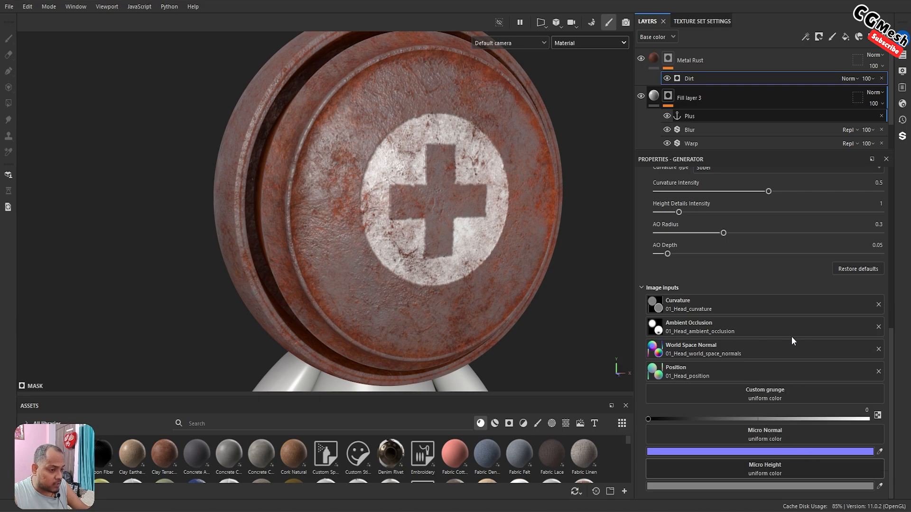
alt+drag(460, 207, 473, 172)
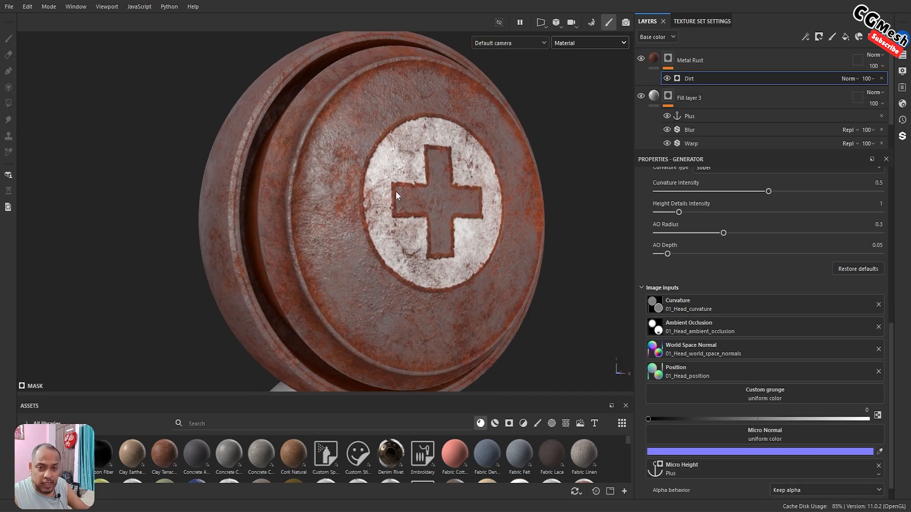
scroll(721, 235, up, 5)
Set the Dirt generator's dirt contrast to 0.15, dirt level to 0.82 and triplanar blending contrast to 0.4
scroll(475, 216, up, 4)
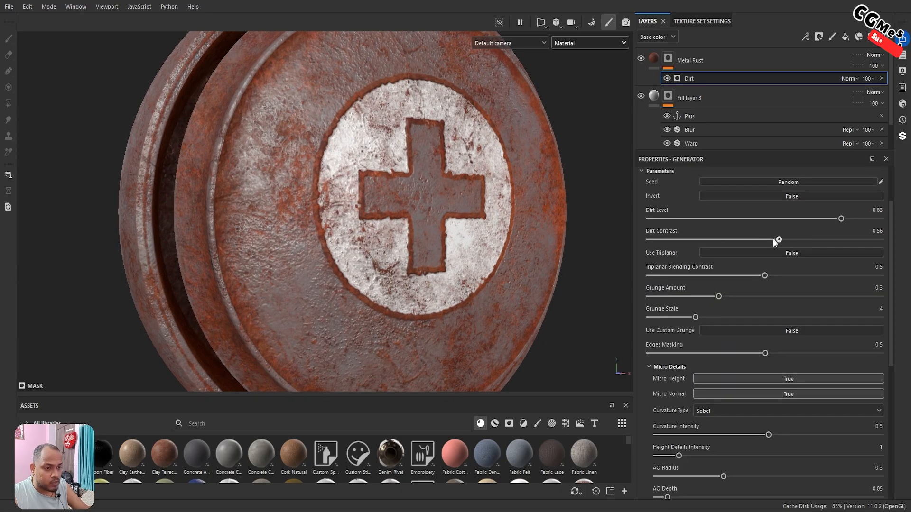
drag(770, 240, 710, 240)
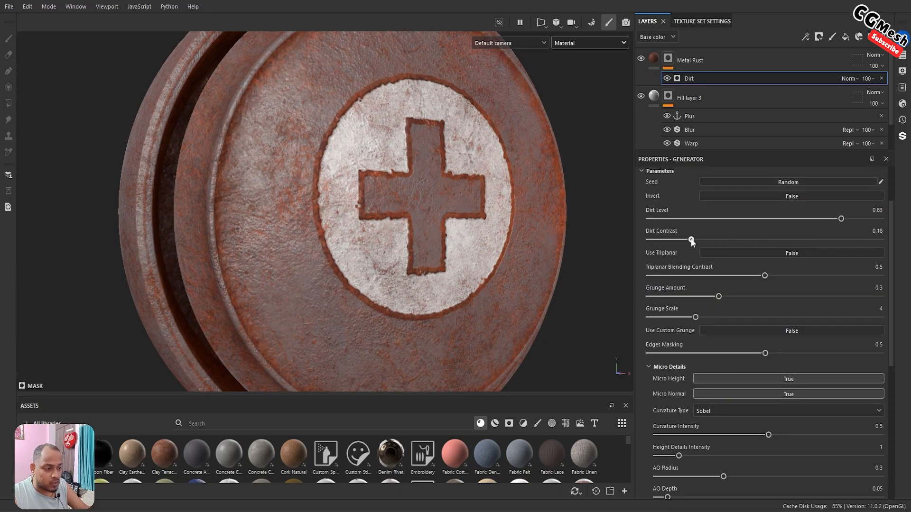
mouse_move(839, 218)
mouse_down()
mouse_move(759, 223)
mouse_move(835, 226)
mouse_up()
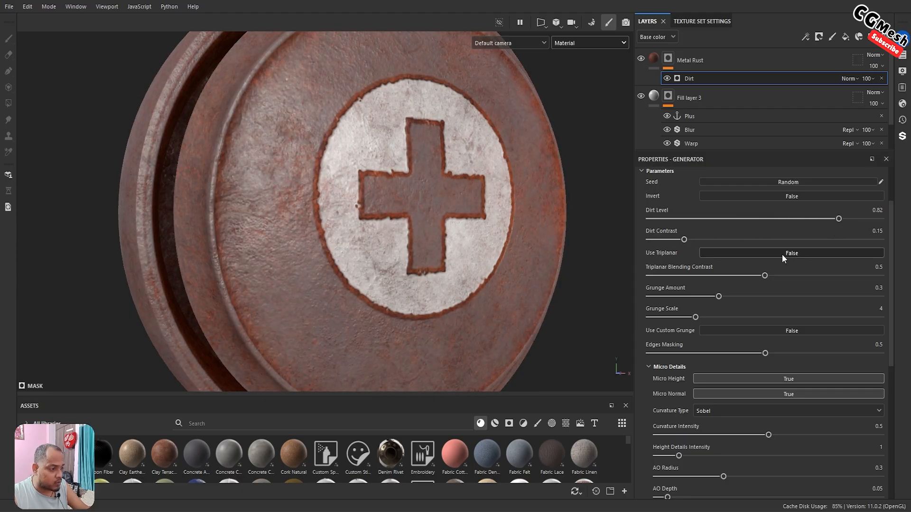
drag(759, 275, 724, 283)
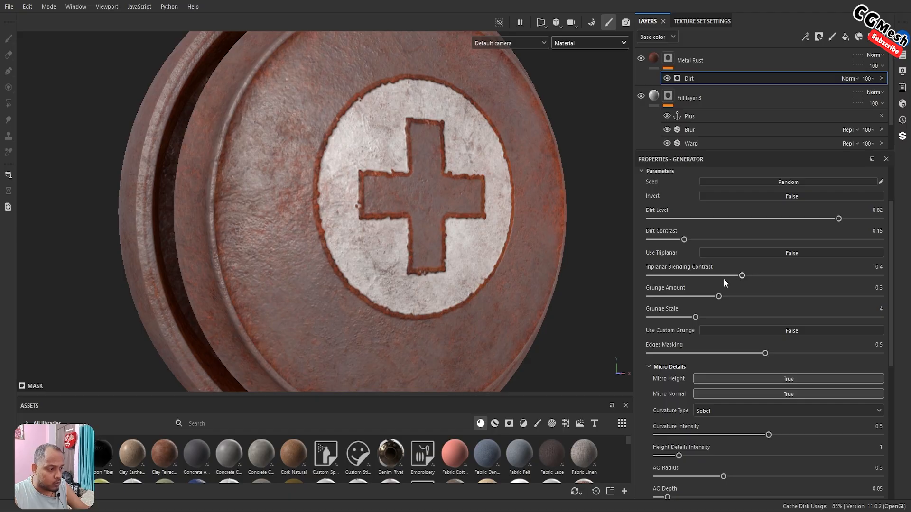
Set the Dirt generator's grunge amount to 0.44, grunge scale to 8 and dirt level to 0.74
drag(718, 317, 750, 298)
key(f)
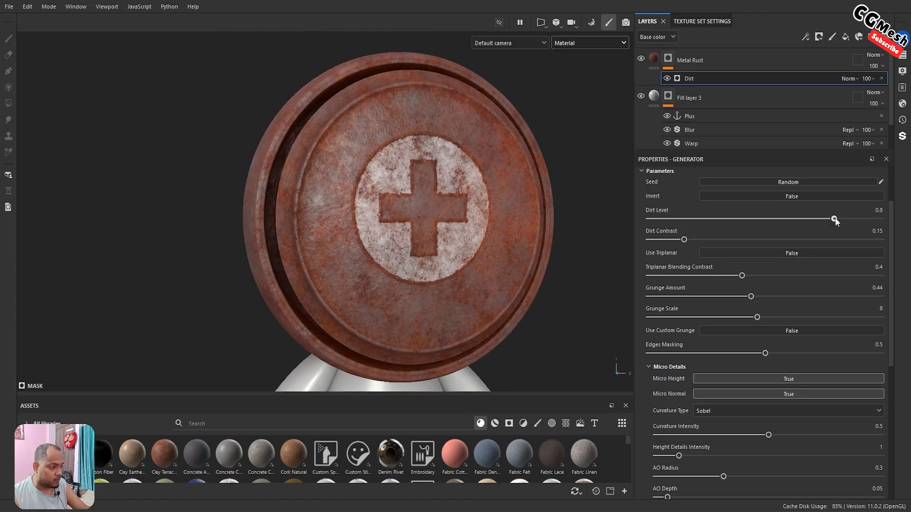
mouse_move(838, 219)
mouse_down()
mouse_move(814, 220)
mouse_move(821, 222)
mouse_up()
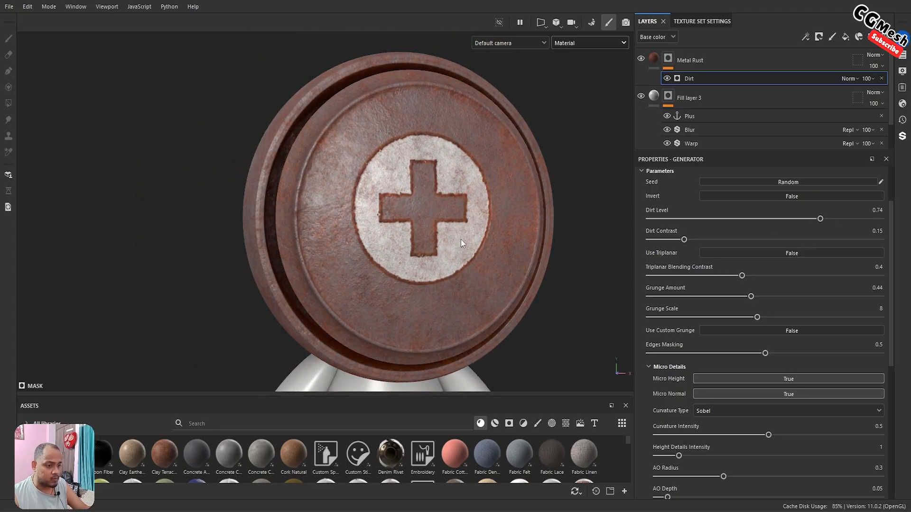
Examine the rusted emblem edges up close, then review Fill layer 3's material, mask options and visibility
alt+middle_drag(460, 240, 407, 217)
alt+right_drag(407, 217, 400, 229)
alt+drag(399, 229, 403, 209)
alt+right_drag(402, 209, 427, 182)
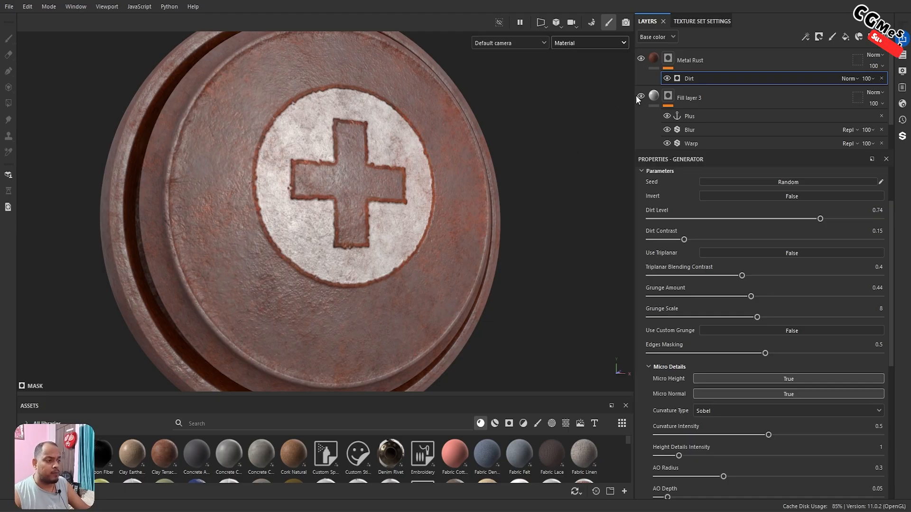
click(656, 96)
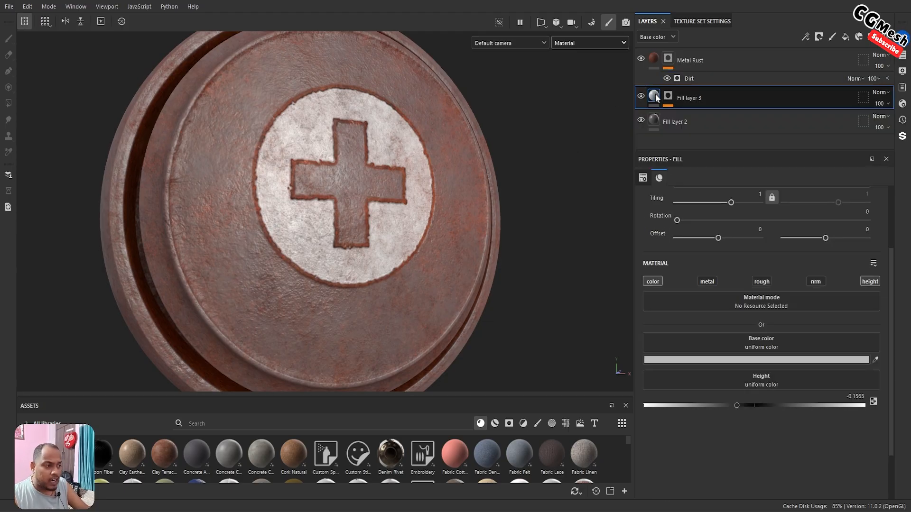
click(668, 96)
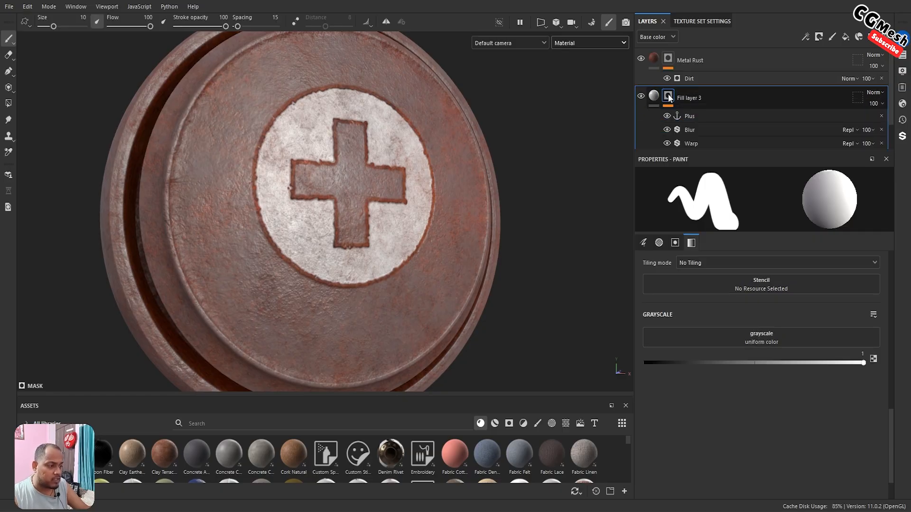
right_click(670, 97)
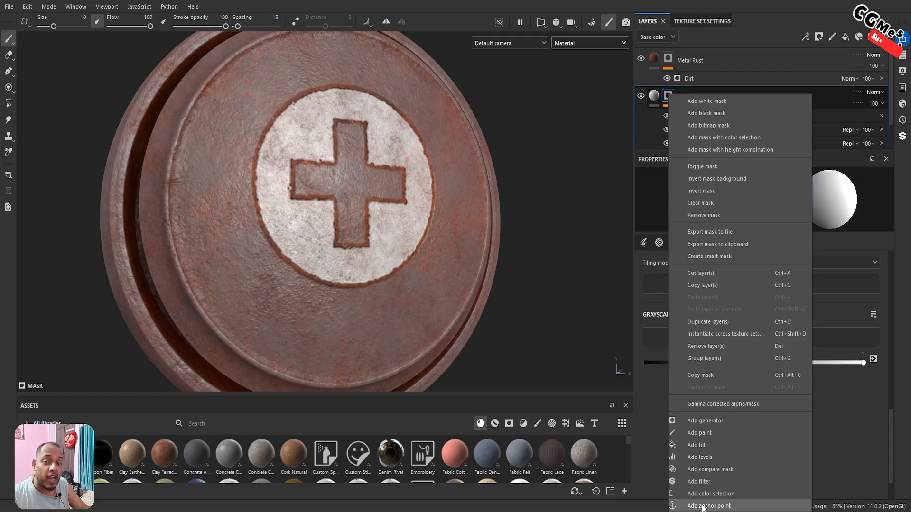
click(574, 320)
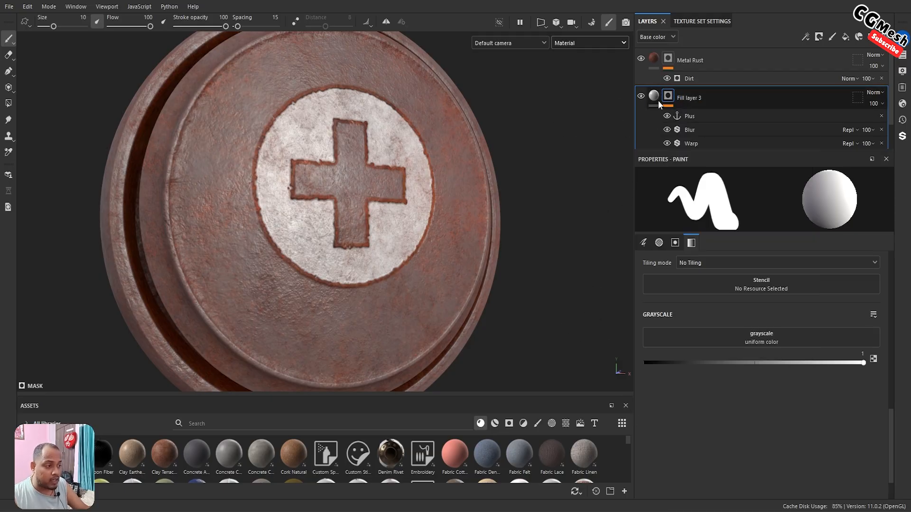
click(640, 96)
click(639, 96)
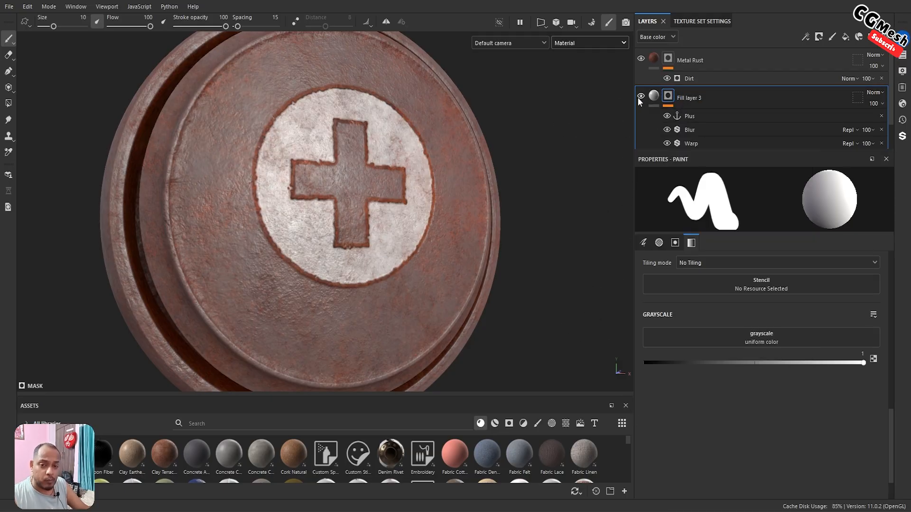
Review the Metal Rust Dirt generator's Micro Details settings and the anchor point choices for its Micro Height input
click(656, 58)
click(668, 59)
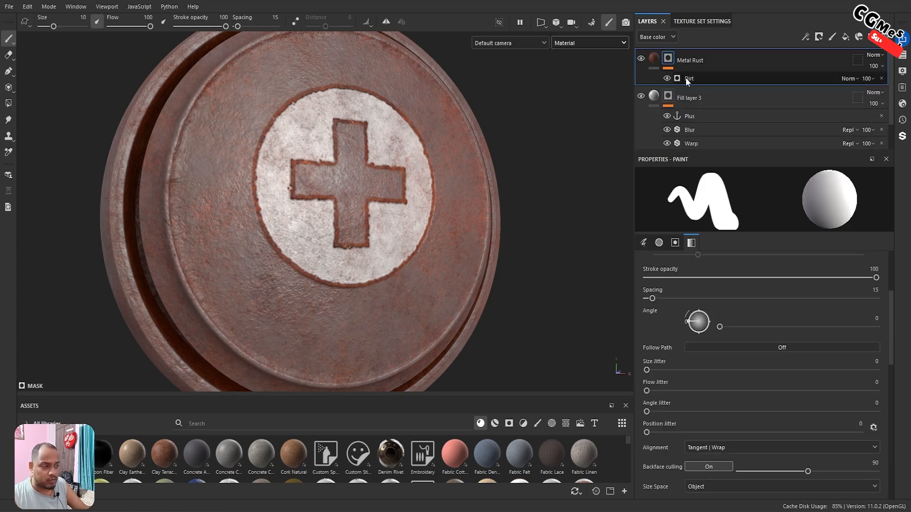
click(685, 77)
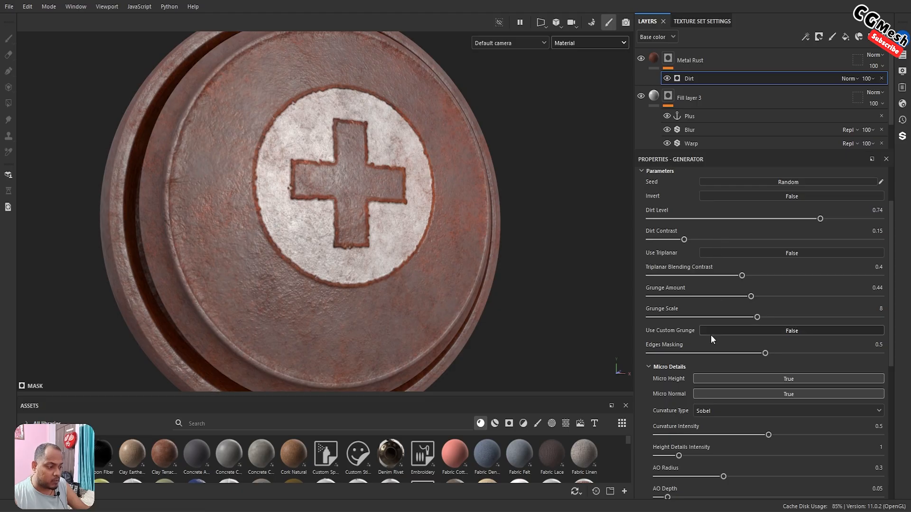
scroll(707, 343, down, 5)
scroll(673, 306, up, 2)
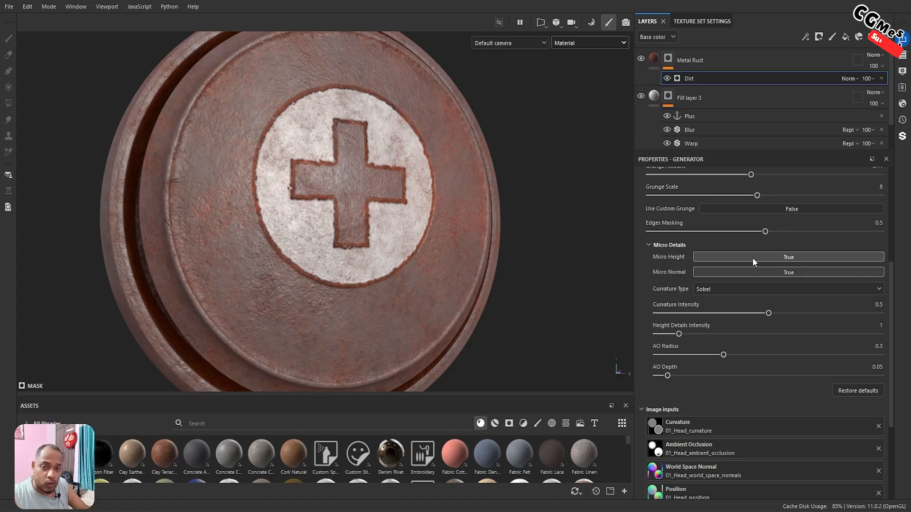
scroll(740, 380, down, 4)
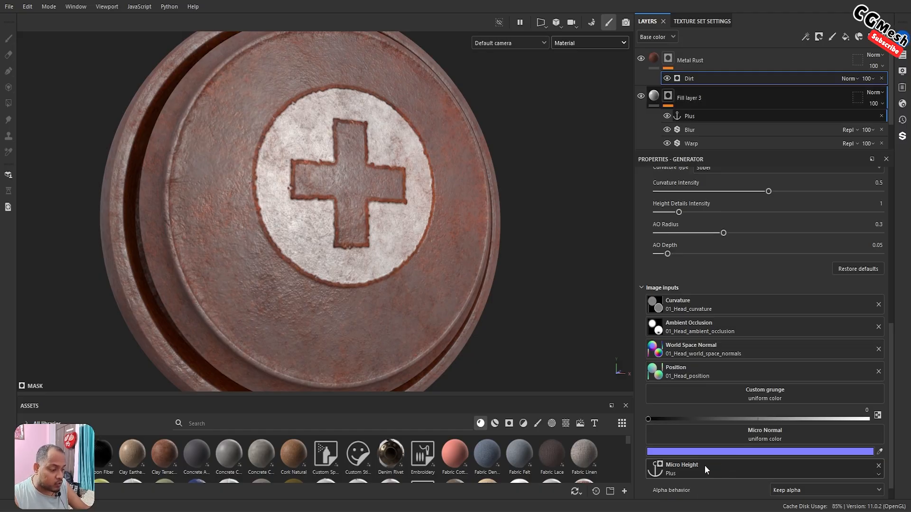
click(723, 465)
click(792, 315)
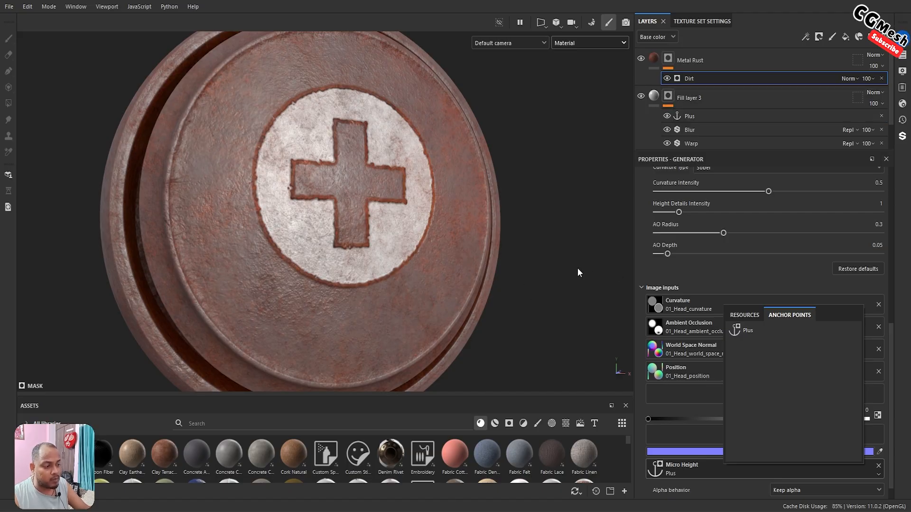
scroll(745, 269, up, 6)
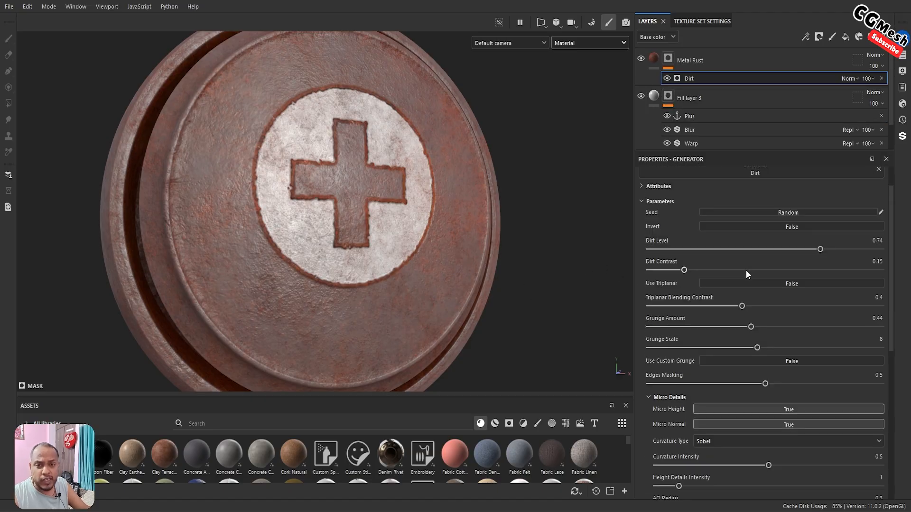